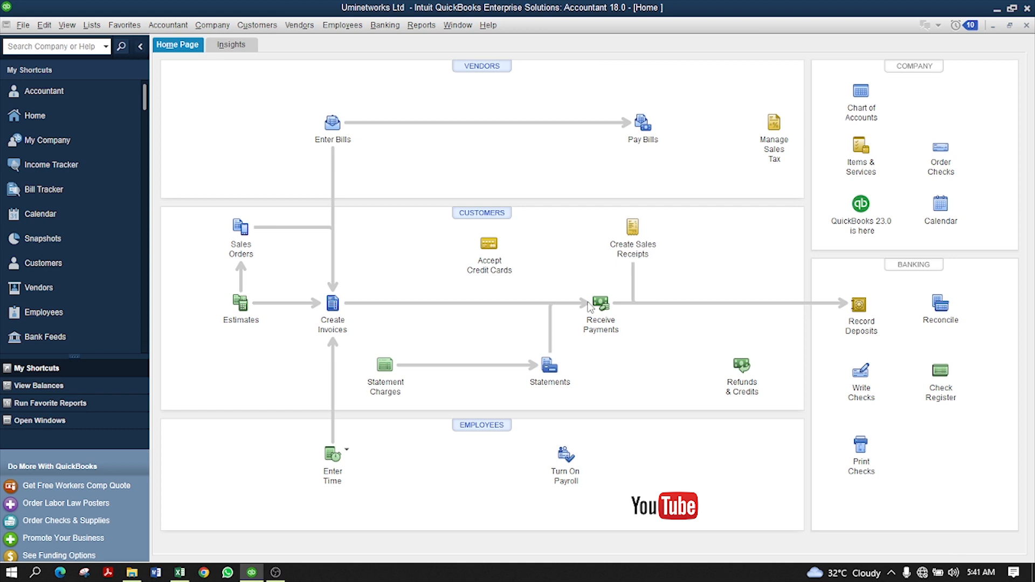
- Open the Employee Center and view each of the three employees' details, ending on the first
{"action": "left_click", "coordinate": [347, 27]}
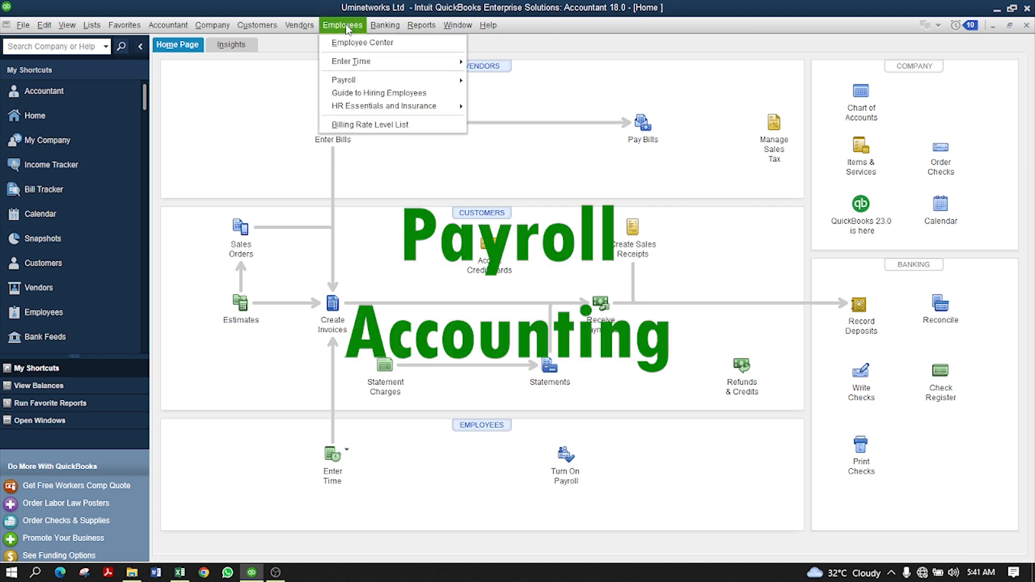
{"action": "left_click", "coordinate": [366, 43]}
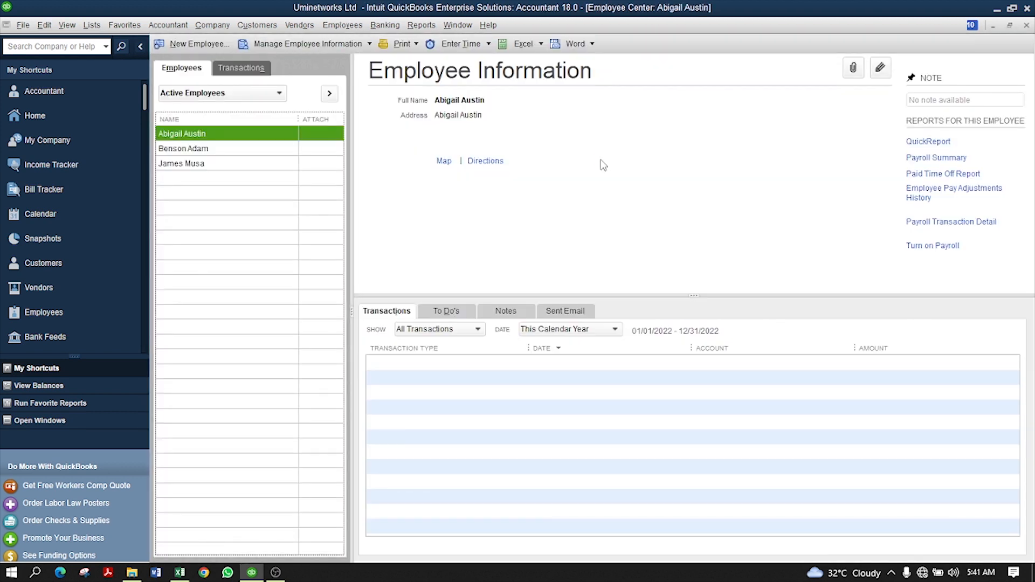
{"action": "left_click", "coordinate": [200, 149]}
{"action": "left_click", "coordinate": [198, 136]}
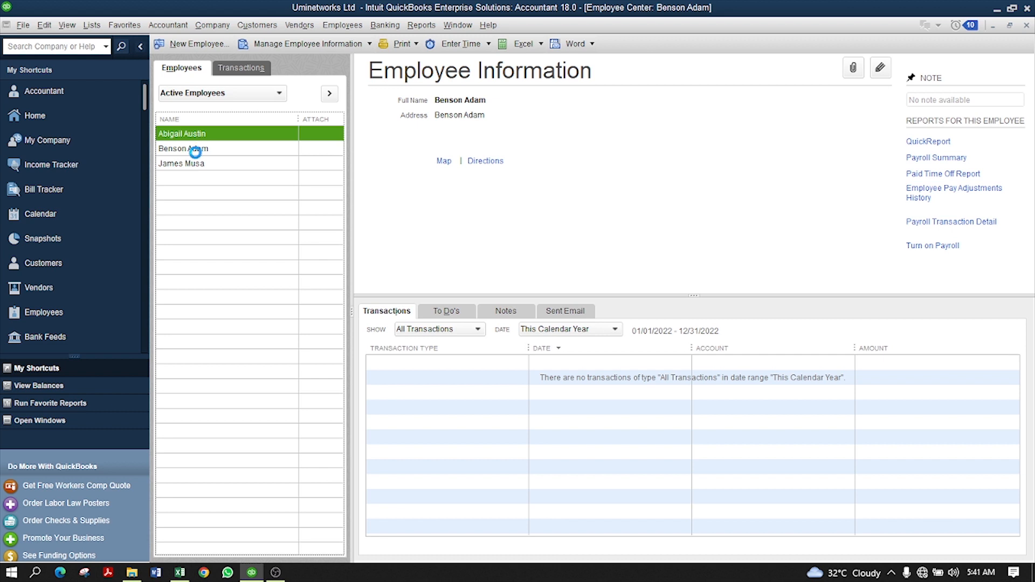
{"action": "left_click", "coordinate": [199, 162]}
{"action": "left_click", "coordinate": [192, 138]}
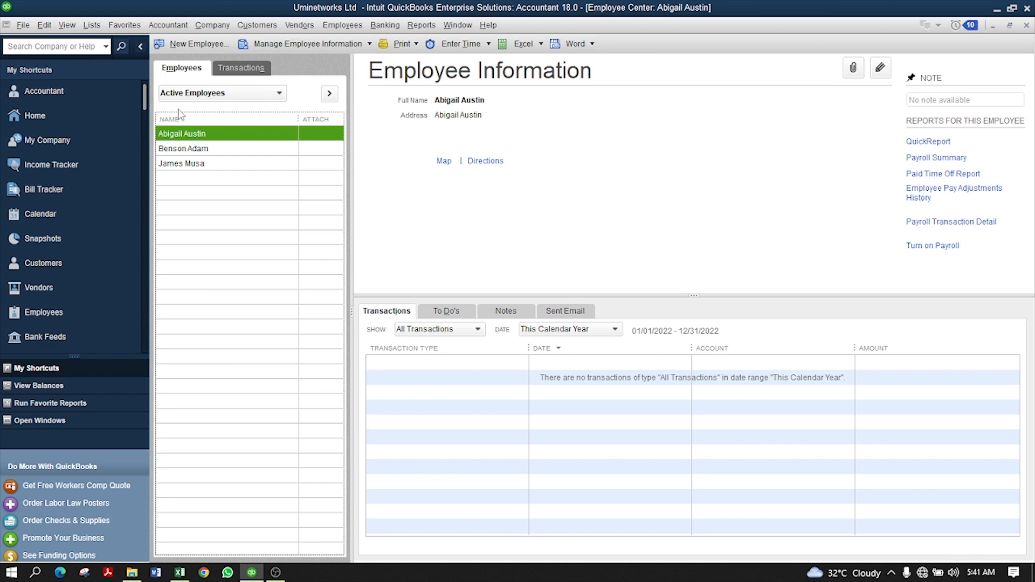
- Create a new employee with first and last name entered in Legal Name, and save it
{"action": "left_click", "coordinate": [197, 44]}
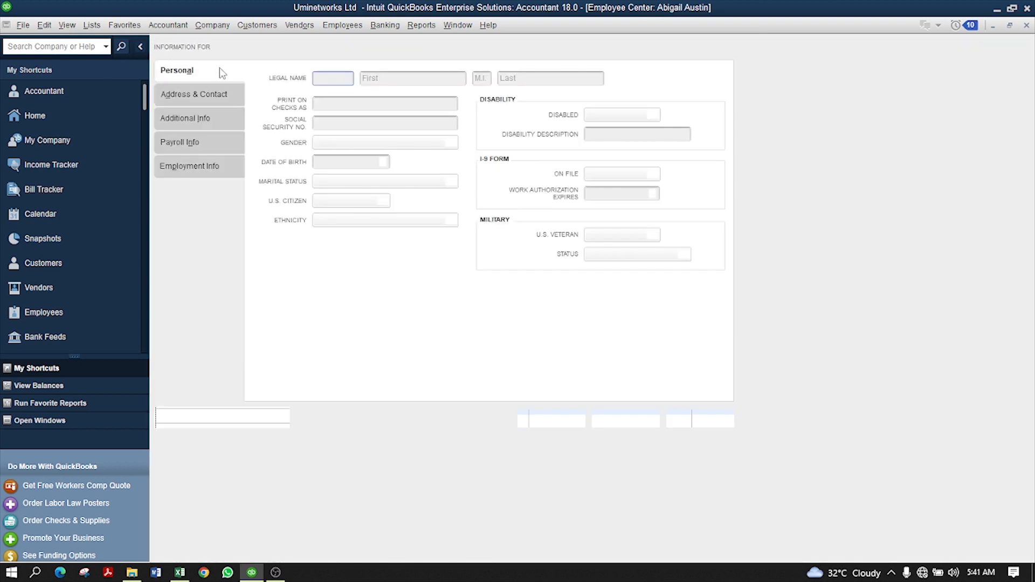
{"action": "key", "text": "Escape"}
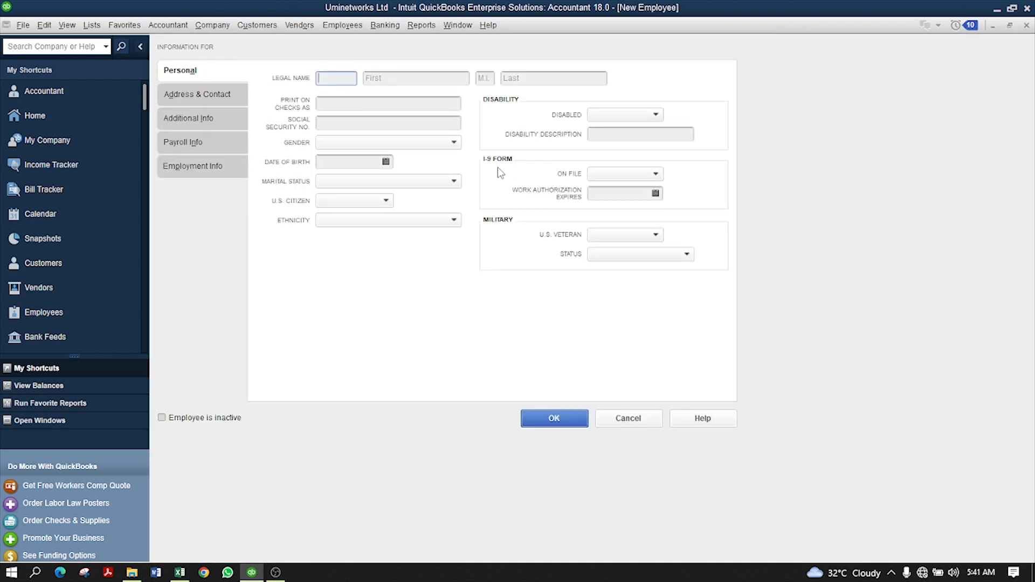
{"action": "left_click", "coordinate": [409, 77]}
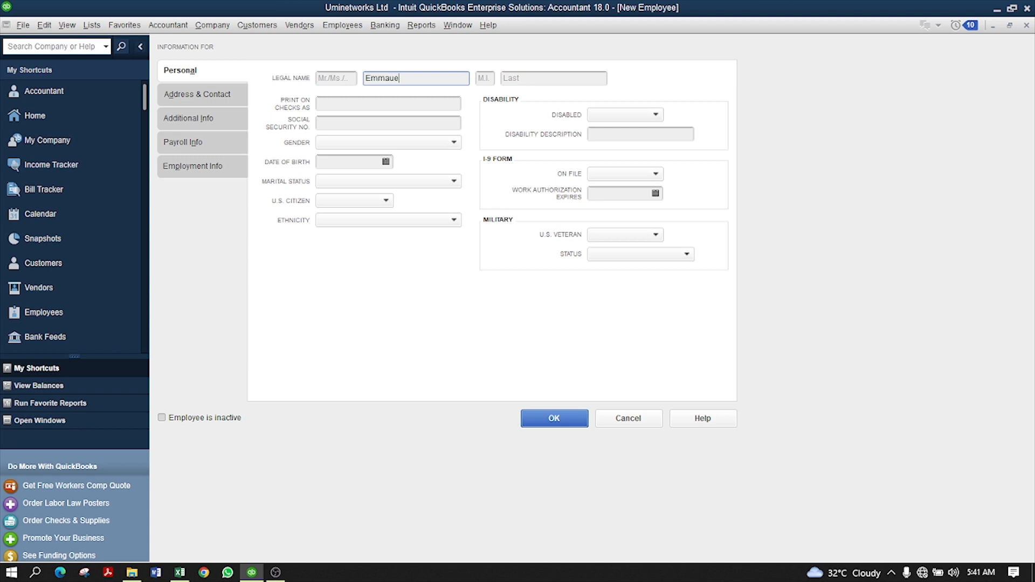
{"action": "key", "text": "Tab"}
{"action": "key", "text": "Tab"}
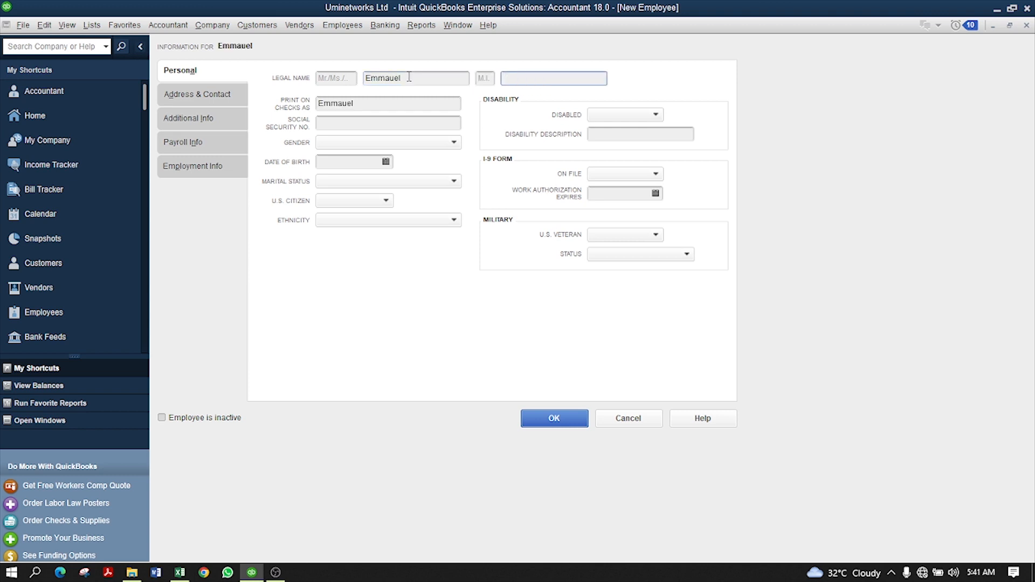
{"action": "key", "text": "Tab"}
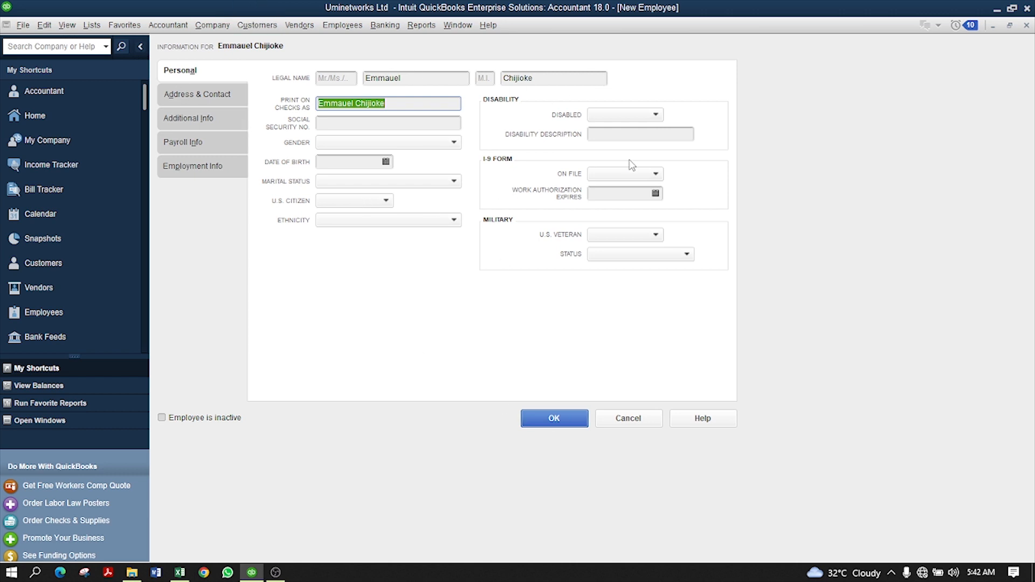
{"action": "left_click", "coordinate": [575, 422]}
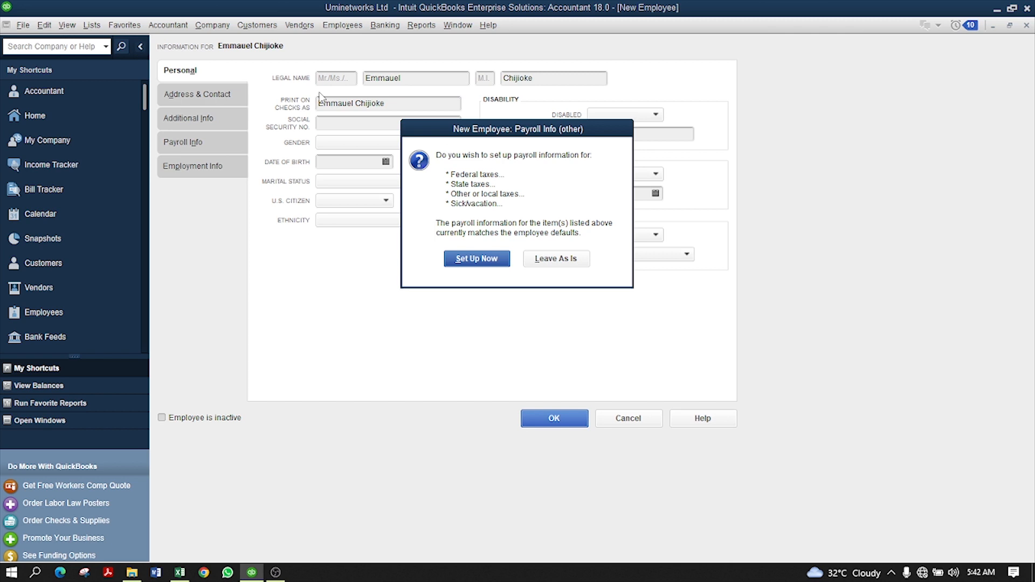
- Leave the new employee's payroll info as is and close the Employee Center
{"action": "left_click", "coordinate": [565, 260]}
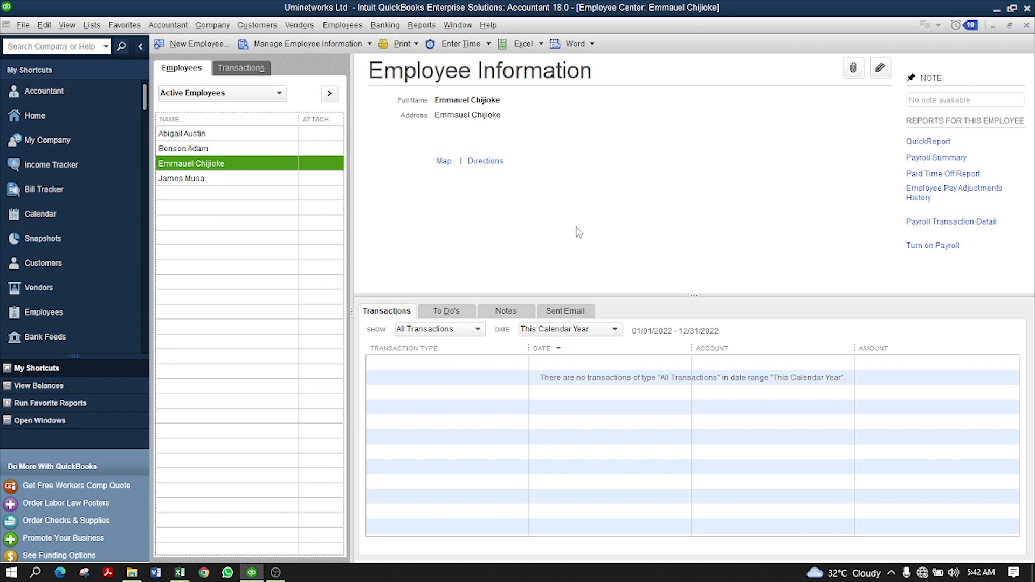
{"action": "left_click", "coordinate": [1026, 26]}
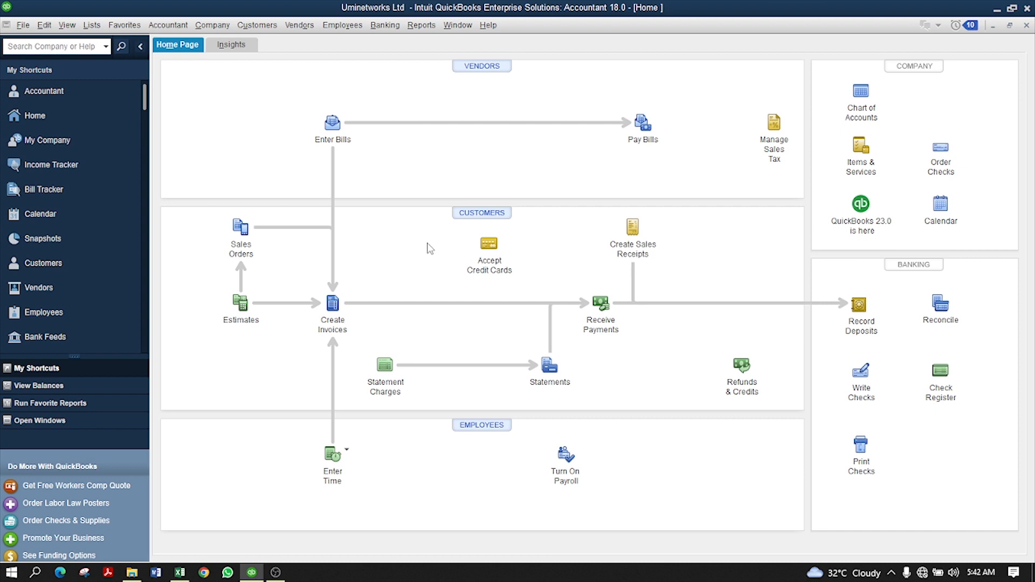
- Open Make General Journal Entries from the Accountant menu and dismiss the numbering notice
{"action": "left_click", "coordinate": [168, 26]}
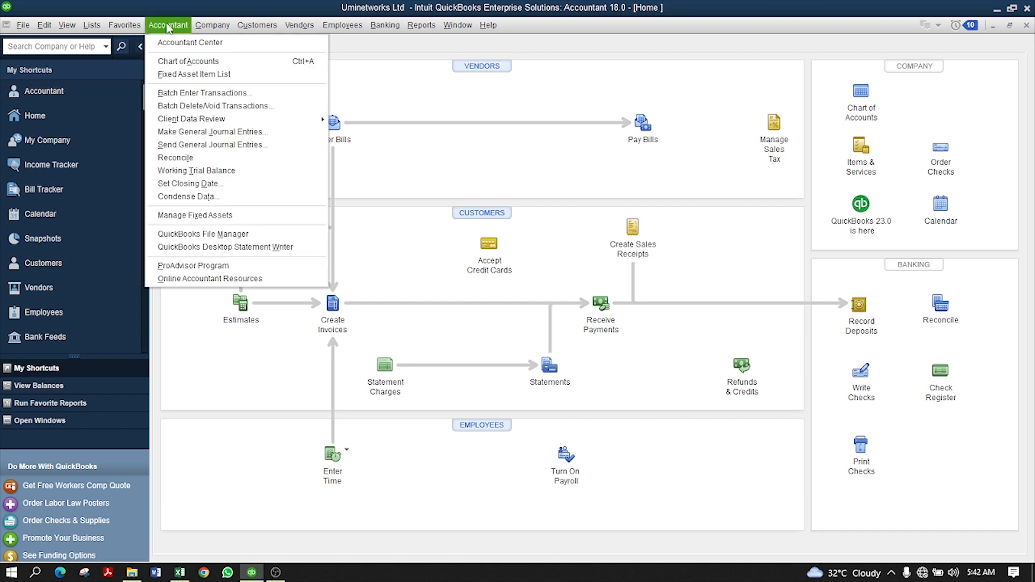
{"action": "left_click", "coordinate": [168, 27]}
{"action": "left_click", "coordinate": [218, 25]}
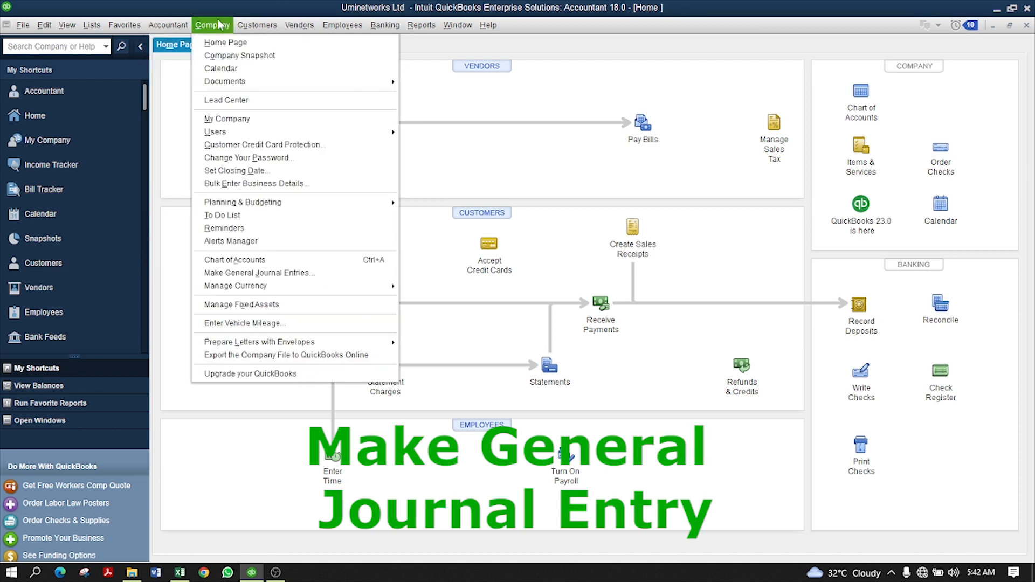
{"action": "left_click", "coordinate": [219, 25]}
{"action": "left_click", "coordinate": [168, 25]}
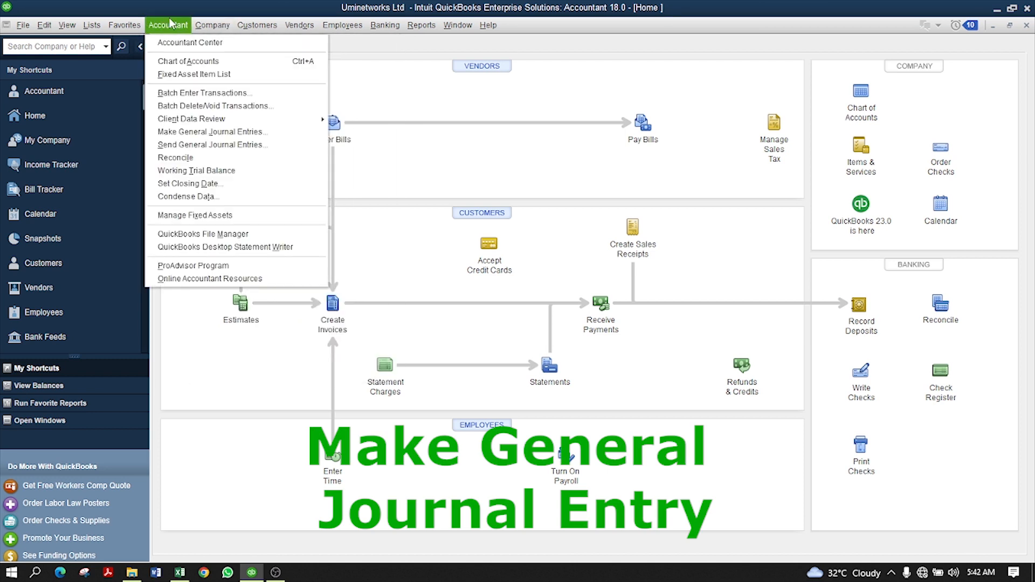
{"action": "left_click", "coordinate": [221, 133]}
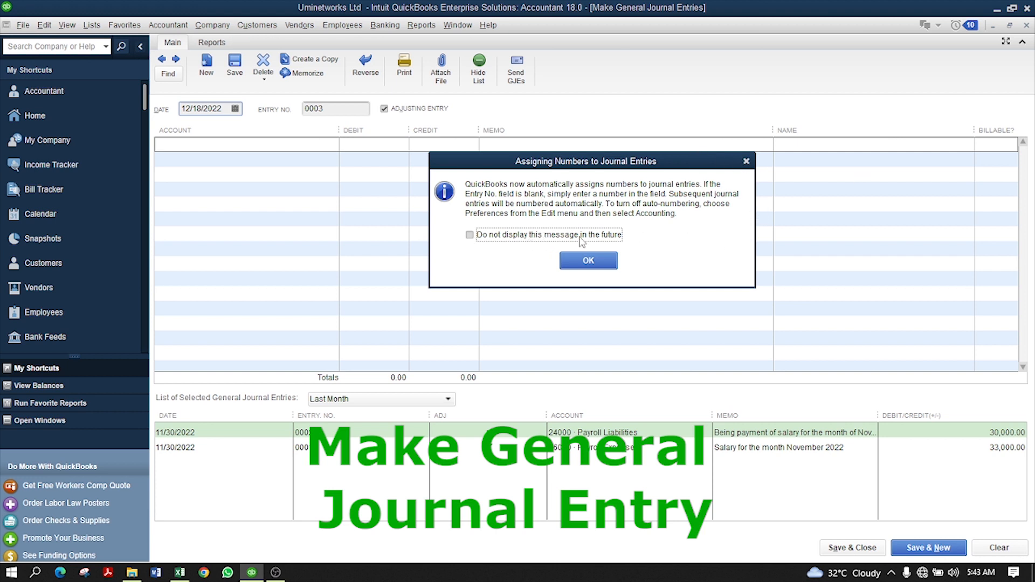
{"action": "left_click", "coordinate": [469, 238]}
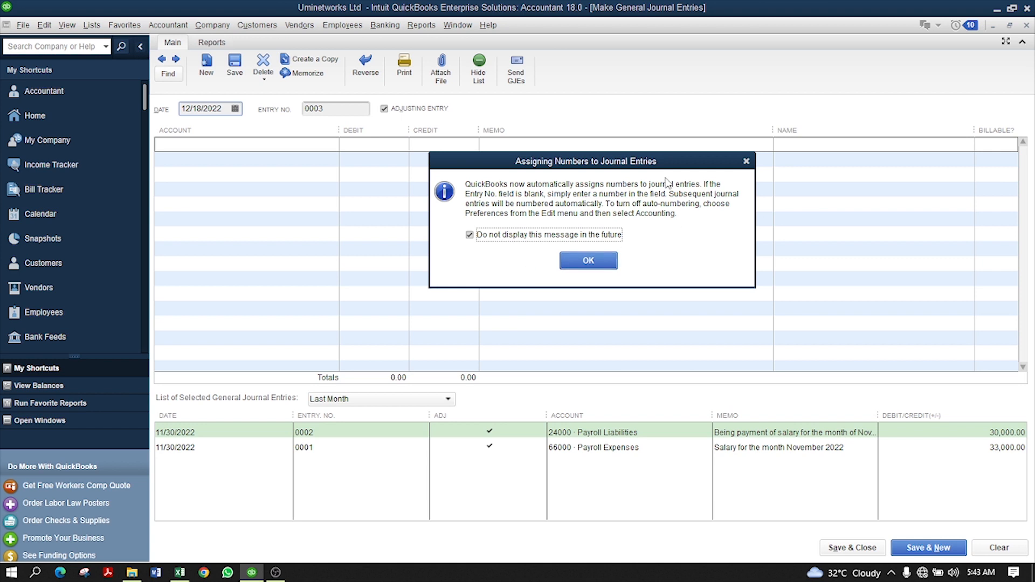
{"action": "left_click", "coordinate": [470, 235]}
{"action": "left_click", "coordinate": [566, 262]}
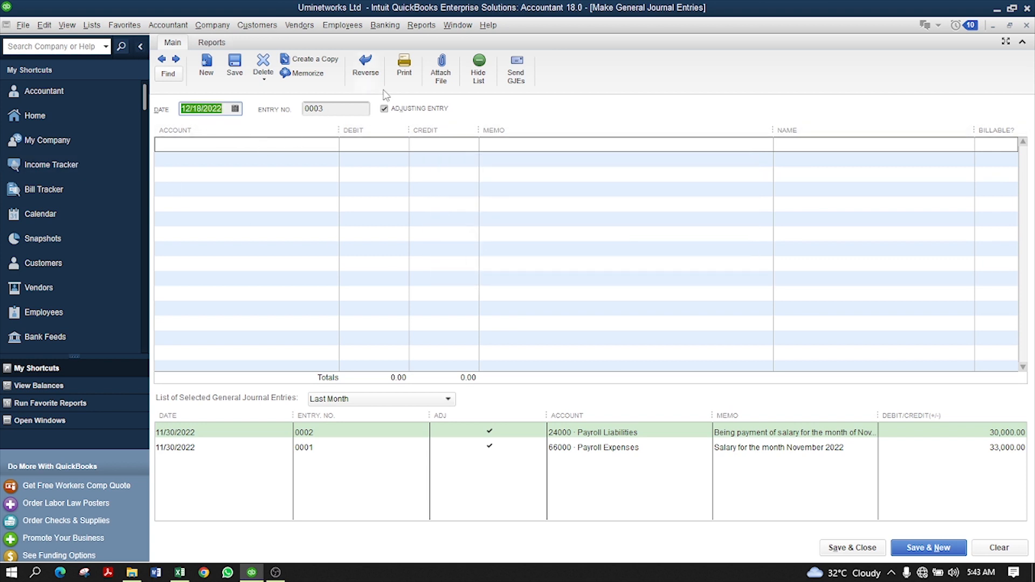
- Date journal entry 0003 as 11/30/2022 and go to its first line
{"action": "left_click", "coordinate": [348, 107]}
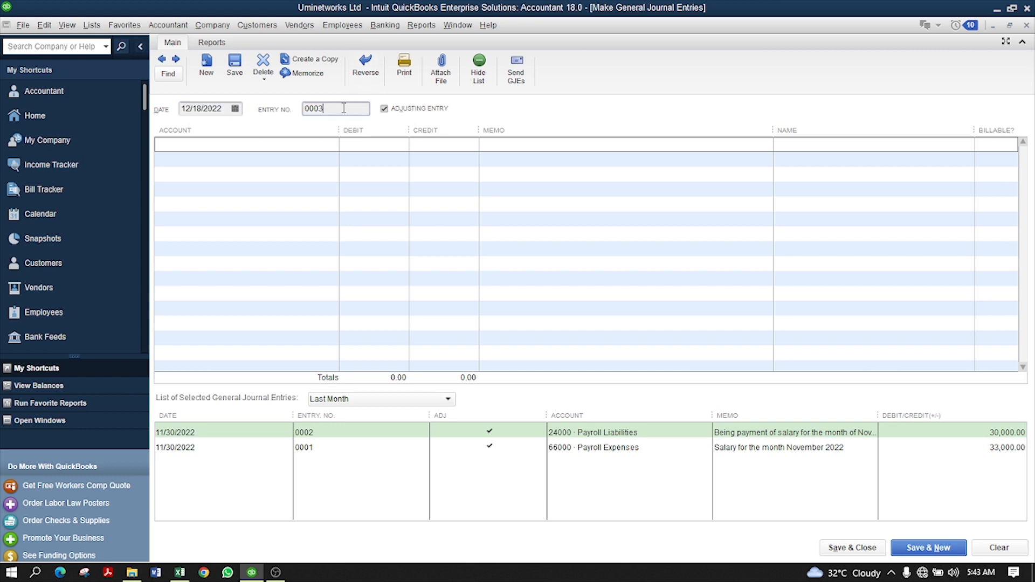
{"action": "left_click", "coordinate": [235, 109]}
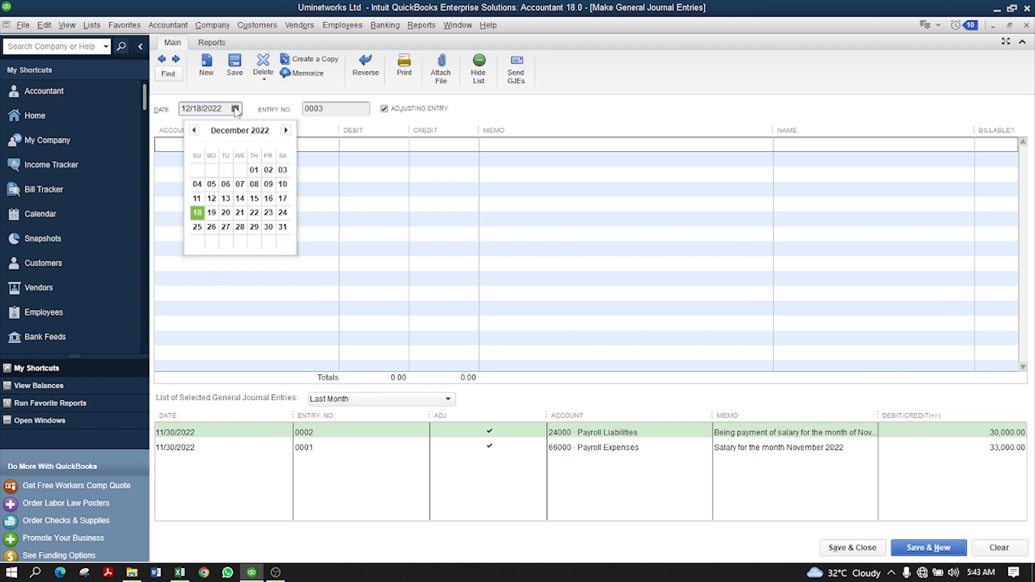
{"action": "left_click", "coordinate": [194, 130]}
{"action": "left_click", "coordinate": [240, 226]}
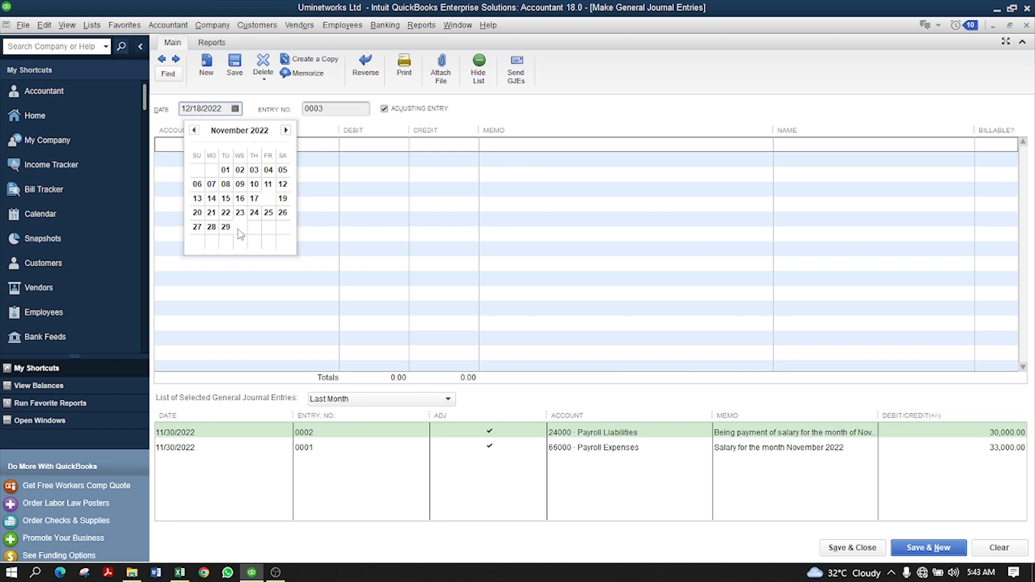
{"action": "left_click", "coordinate": [307, 113]}
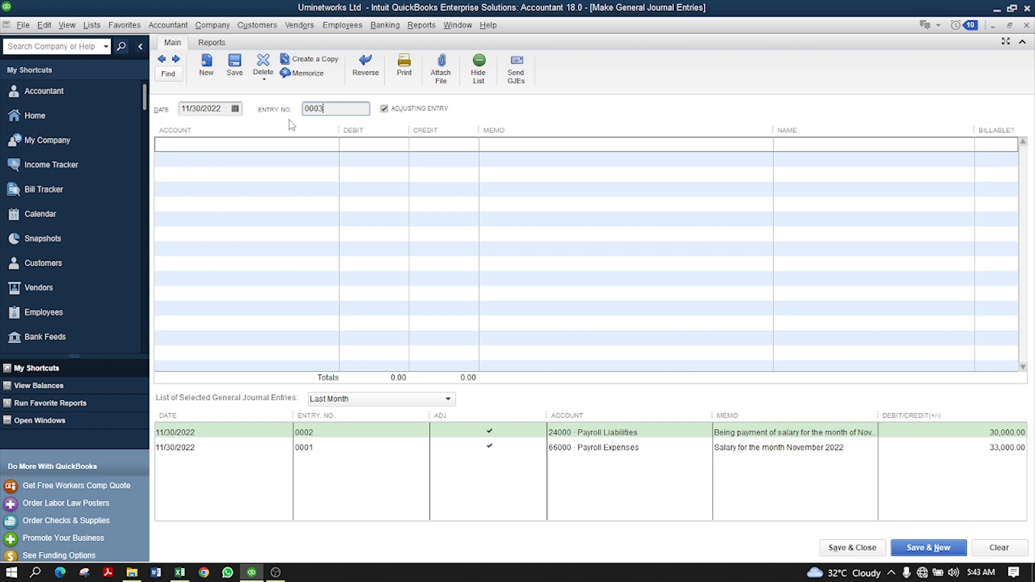
{"action": "left_click", "coordinate": [320, 145]}
- Look up the Payroll Liabilities balance (3,000.00) in the Chart of Accounts, then close it
{"action": "left_click", "coordinate": [64, 110]}
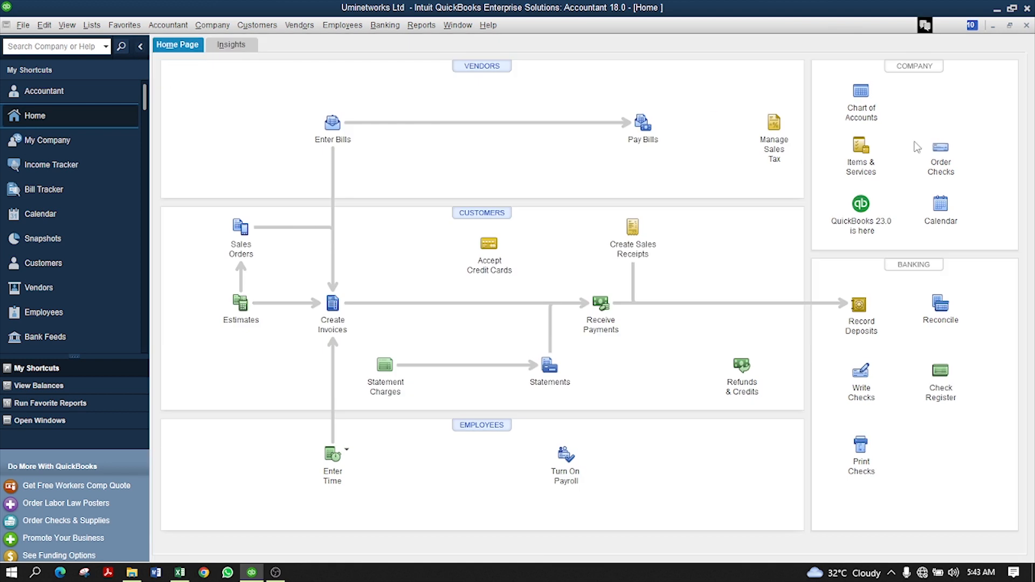
{"action": "left_click", "coordinate": [865, 92]}
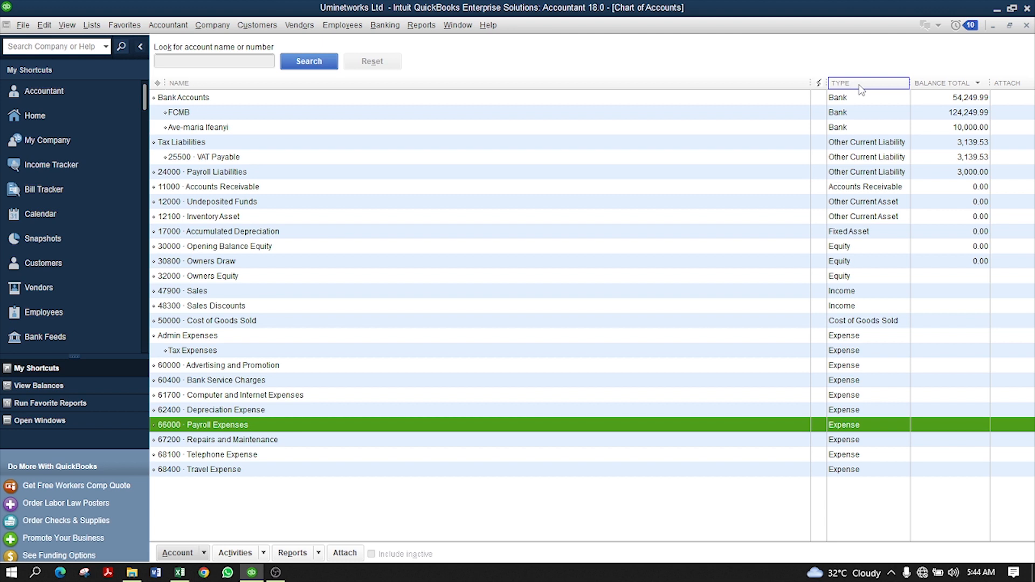
{"action": "left_click", "coordinate": [235, 63]}
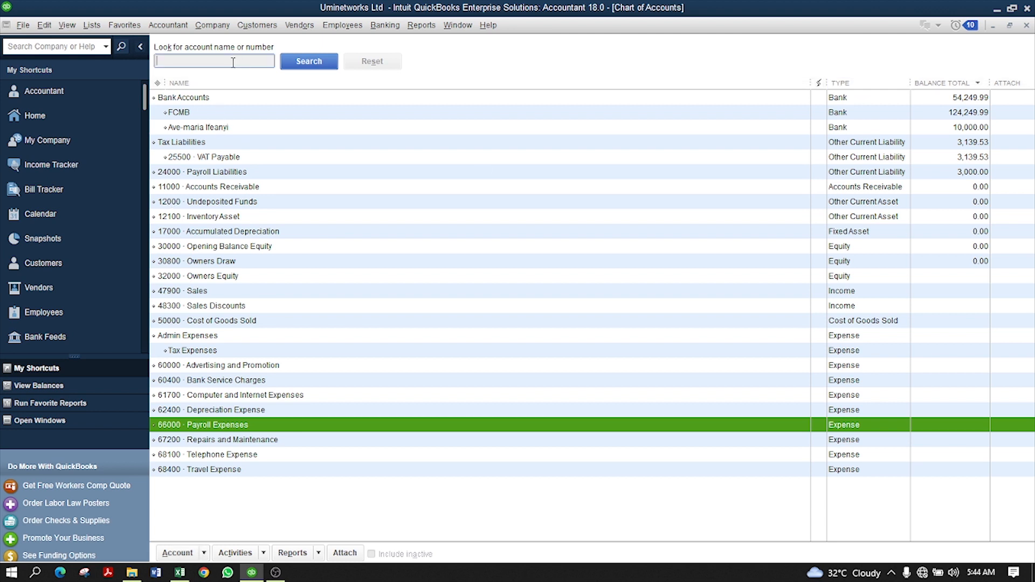
{"action": "type", "text": "payroll"}
{"action": "key", "text": "Return"}
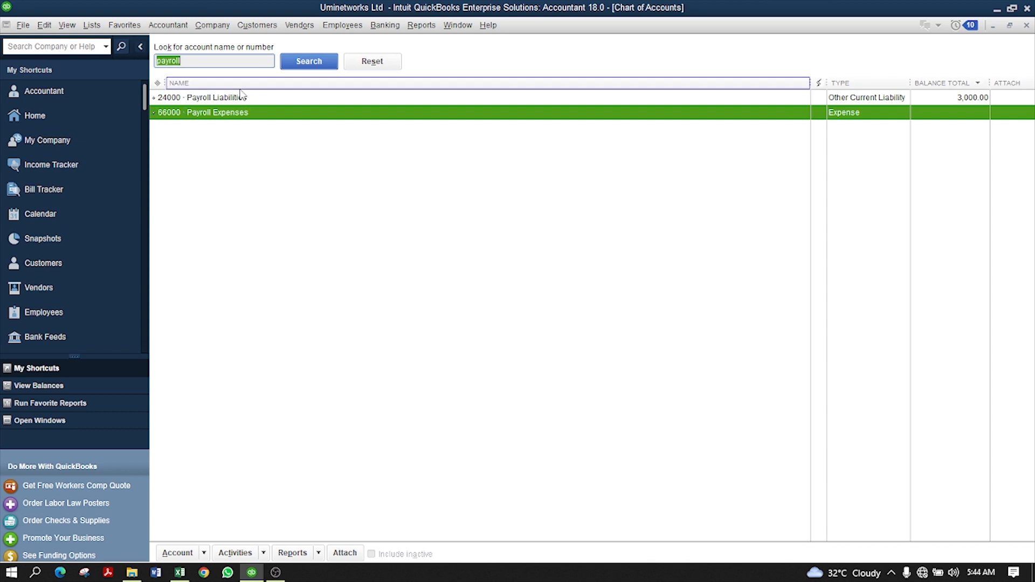
{"action": "left_click", "coordinate": [968, 97]}
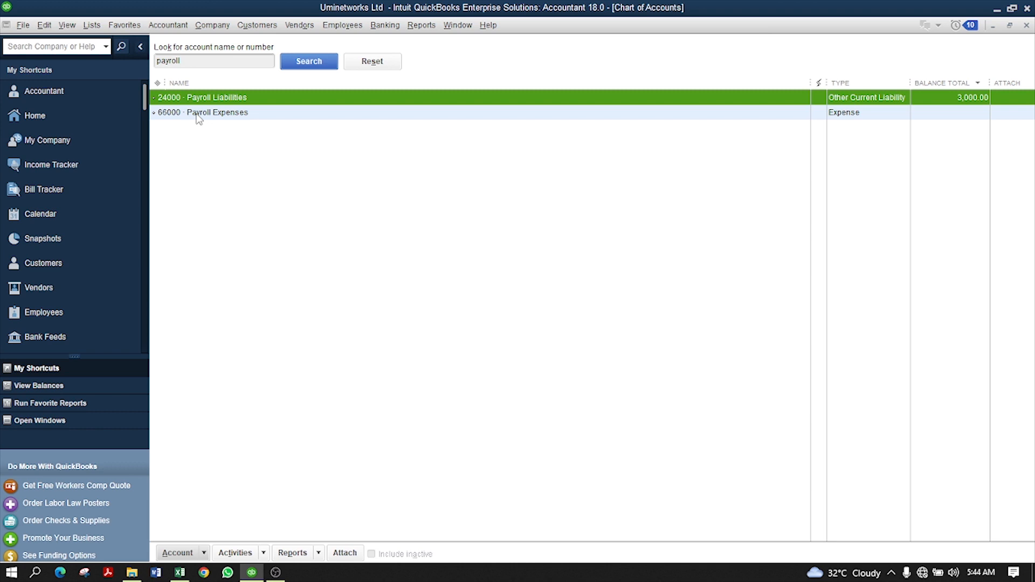
{"action": "left_click", "coordinate": [1025, 25]}
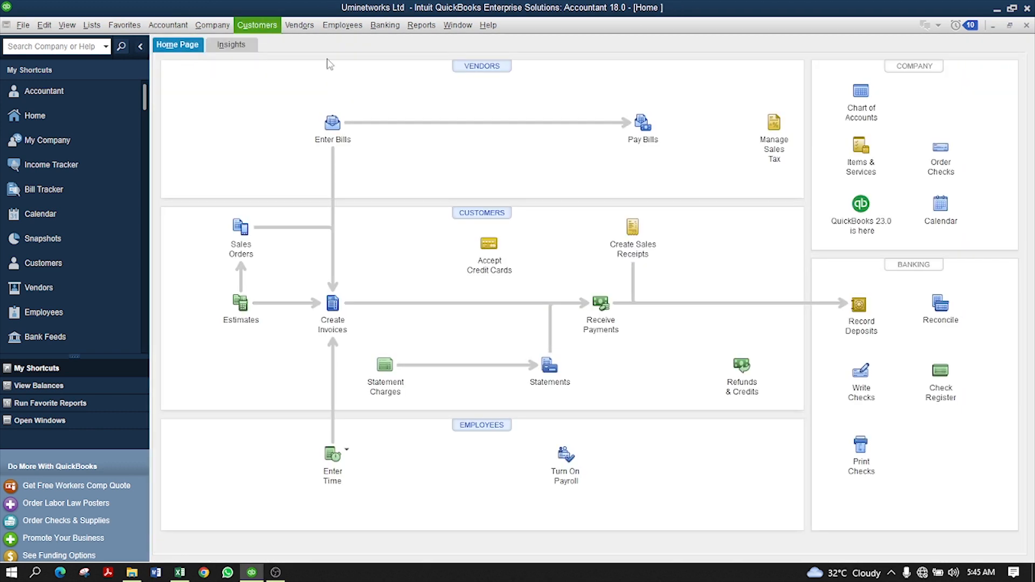
- Start a new blank general journal entry from the Accountant menu
{"action": "left_click", "coordinate": [124, 25]}
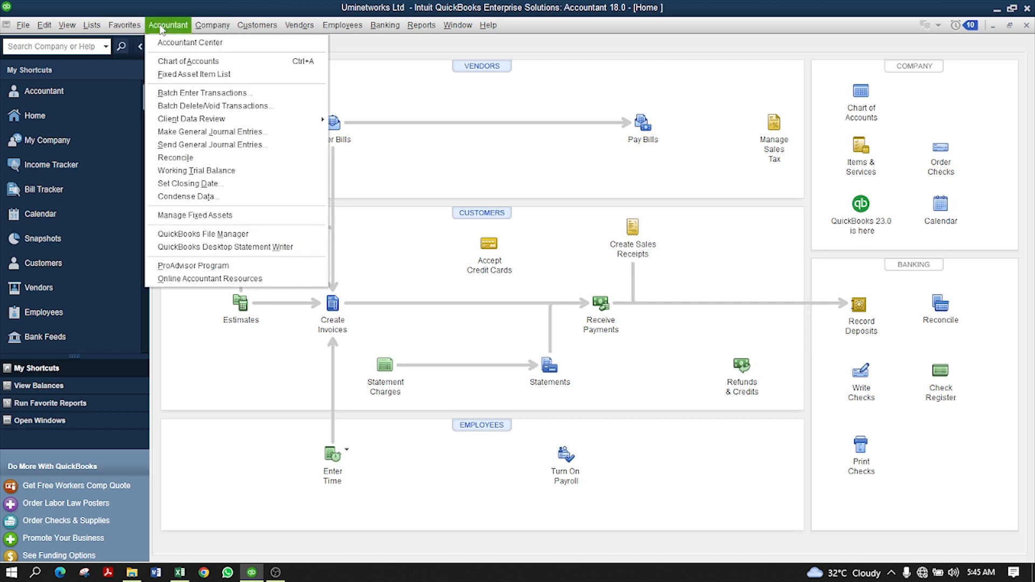
{"action": "left_click", "coordinate": [211, 135]}
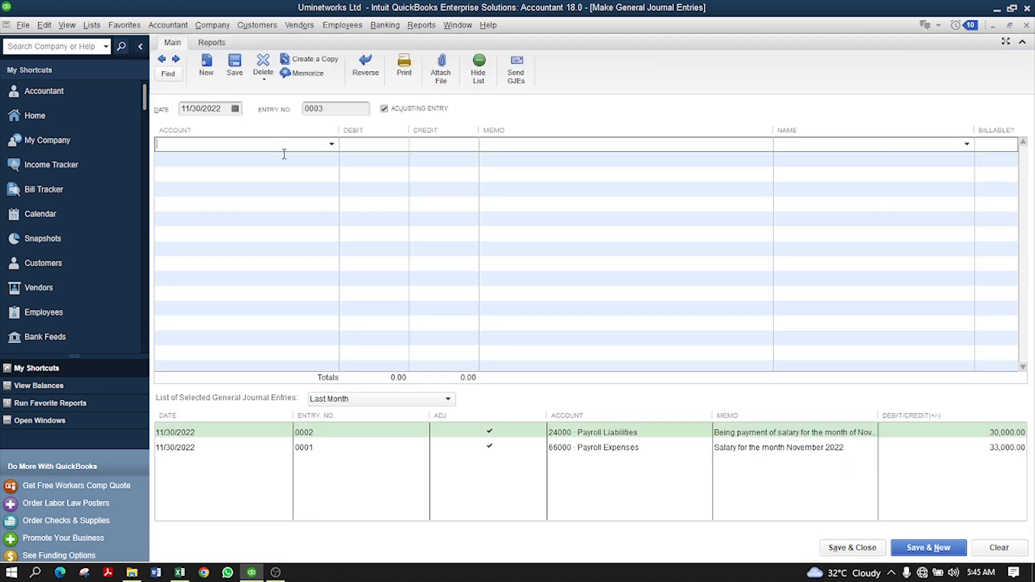
{"action": "left_click", "coordinate": [180, 574]}
- Review the Excel notes on which payroll accounts are debited and credited, then return to QuickBooks
{"action": "left_click", "coordinate": [277, 420]}
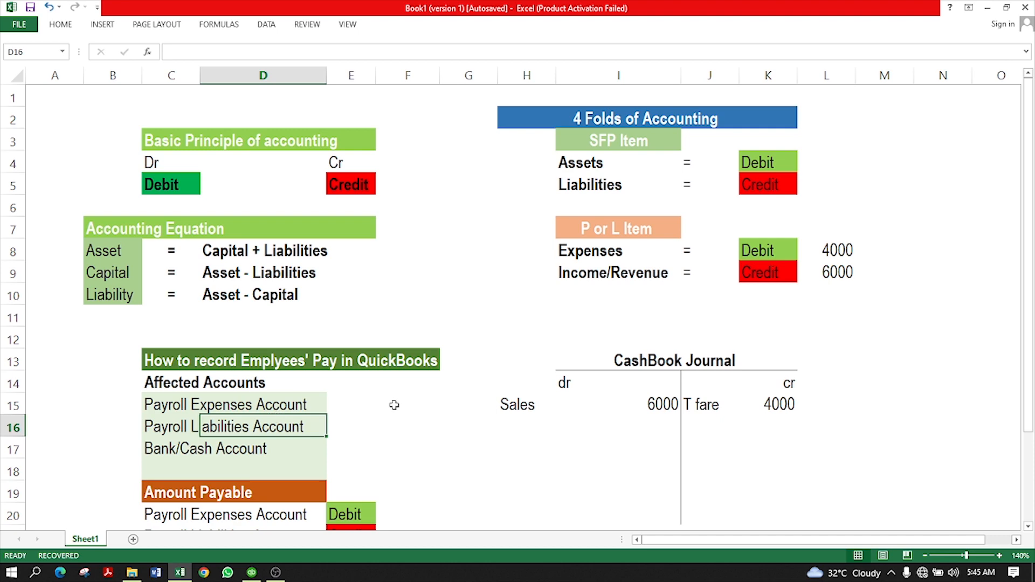
{"action": "scroll", "coordinate": [507, 400], "scroll_direction": "down", "scroll_amount": 1}
{"action": "scroll", "coordinate": [508, 400], "scroll_direction": "down", "scroll_amount": 2}
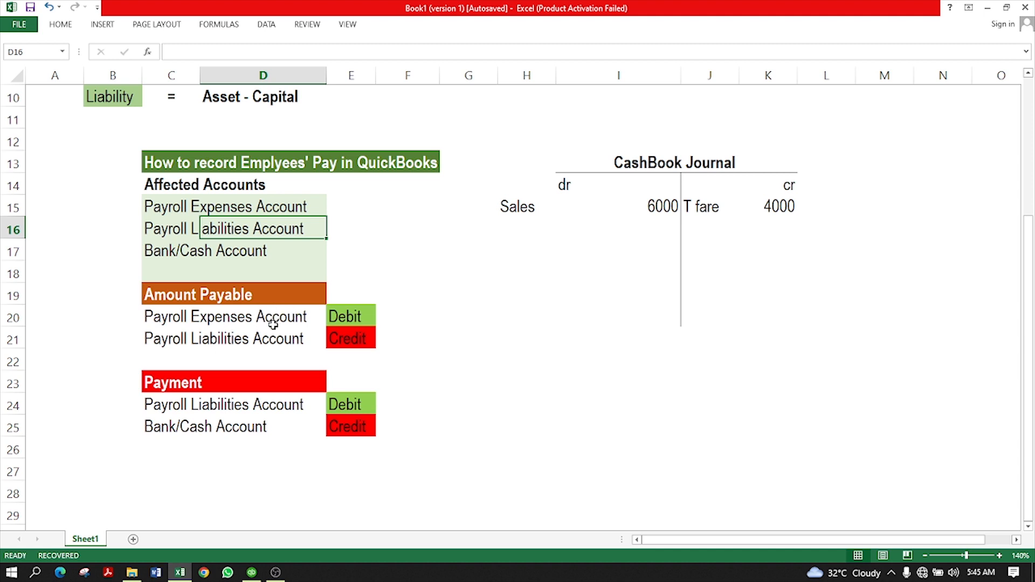
{"action": "left_click", "coordinate": [252, 572]}
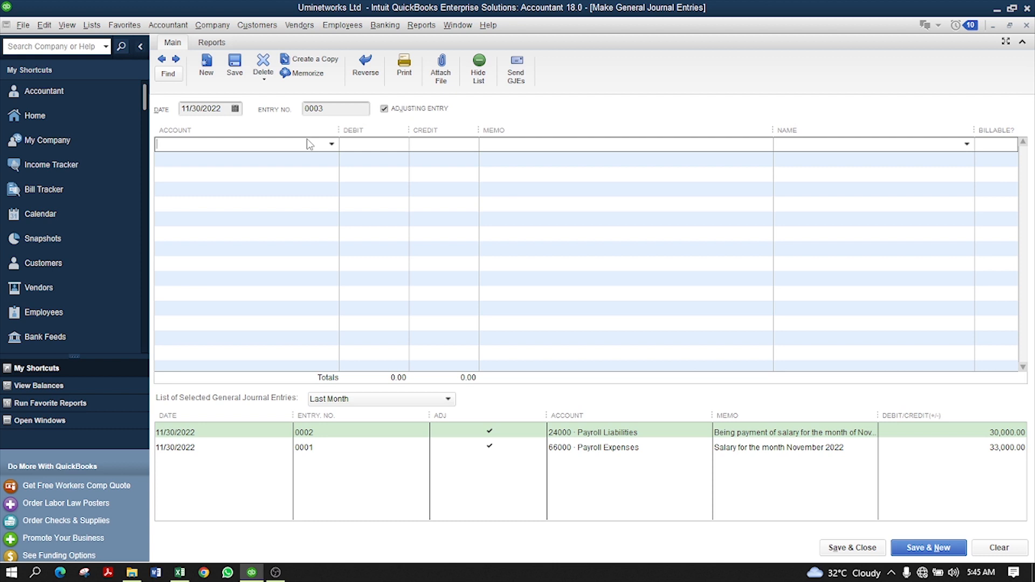
{"action": "left_click", "coordinate": [179, 572]}
{"action": "scroll", "coordinate": [755, 340], "scroll_direction": "up", "scroll_amount": 3}
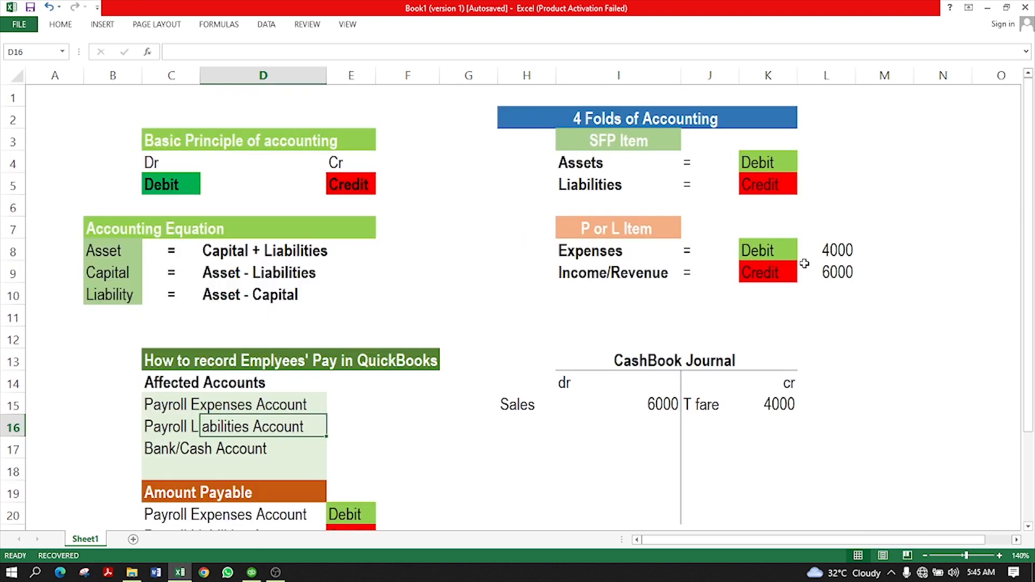
{"action": "left_click", "coordinate": [767, 251]}
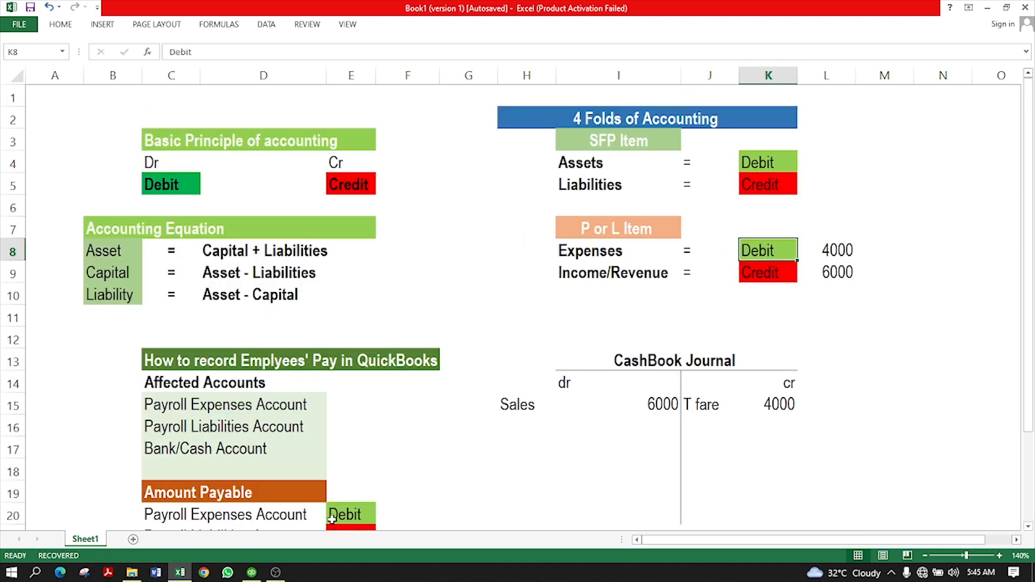
{"action": "left_click", "coordinate": [251, 573]}
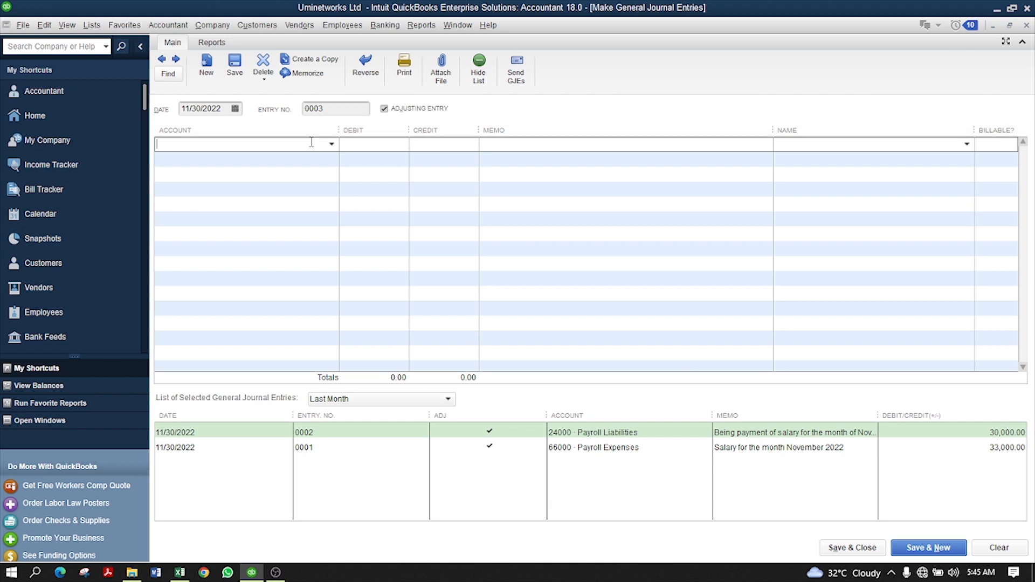
{"action": "type", "text": "66000 · Payroll Expenses"}
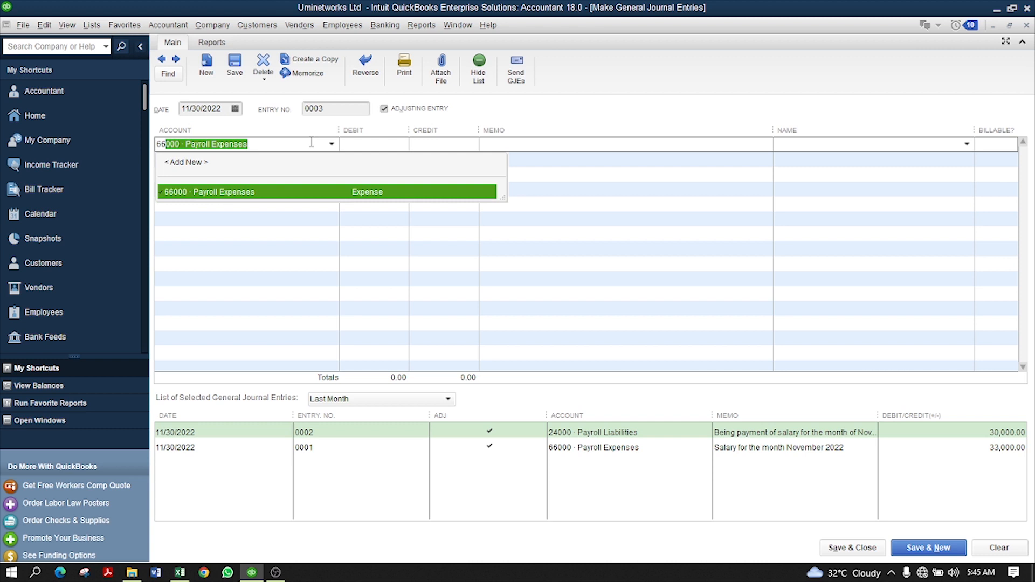
- Debit 66000 Payroll Expenses 15,000 with memo 'Being Salary for the month of November 2022' and the employee
{"action": "left_click", "coordinate": [348, 198]}
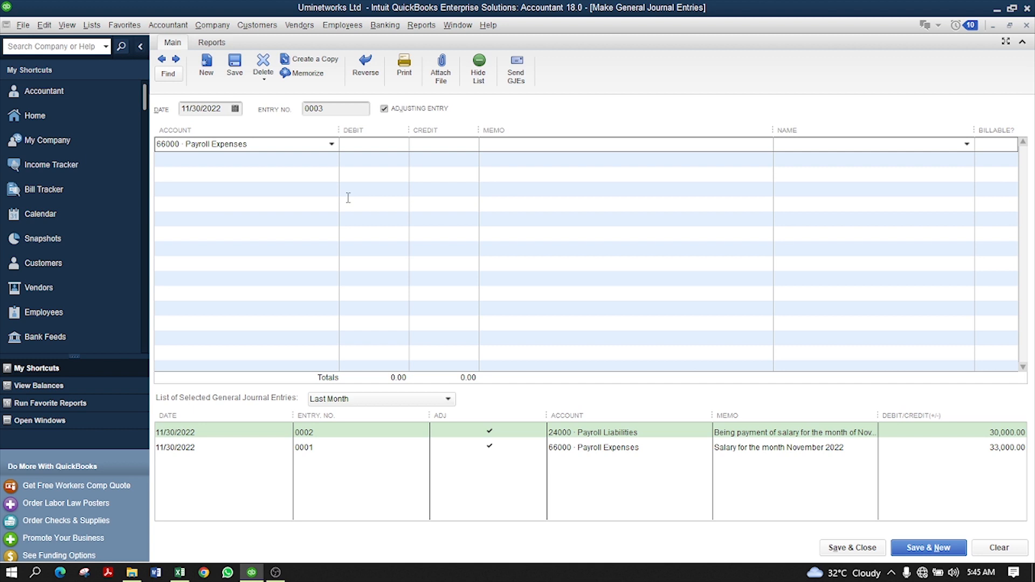
{"action": "left_click", "coordinate": [397, 143]}
{"action": "type", "text": "15000"}
{"action": "key", "text": "Tab"}
{"action": "type", "text": "Being Salary for the mont"}
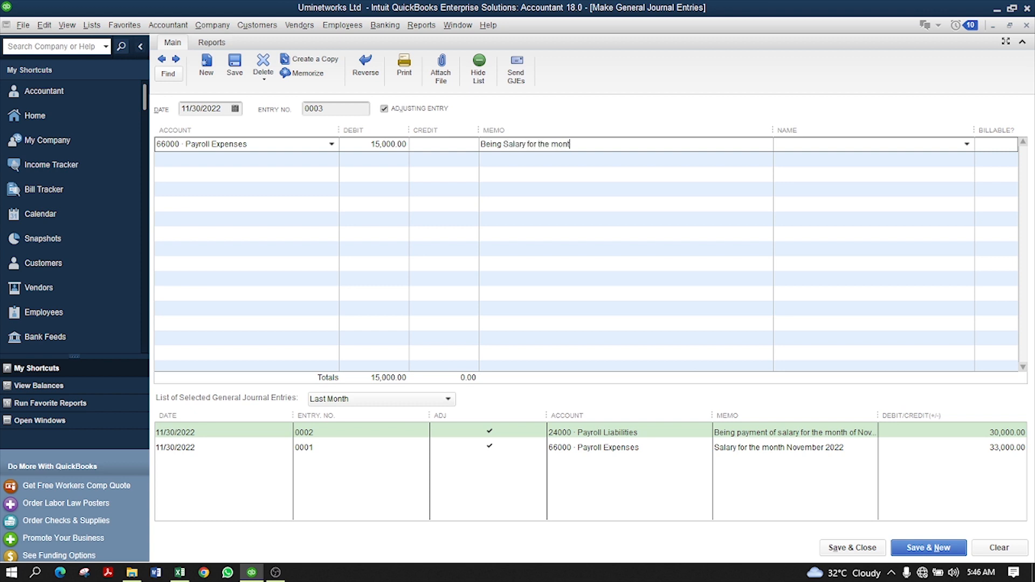
{"action": "type", "text": "h of November 2022"}
{"action": "key", "text": "Tab"}
{"action": "type", "text": "Emm"}
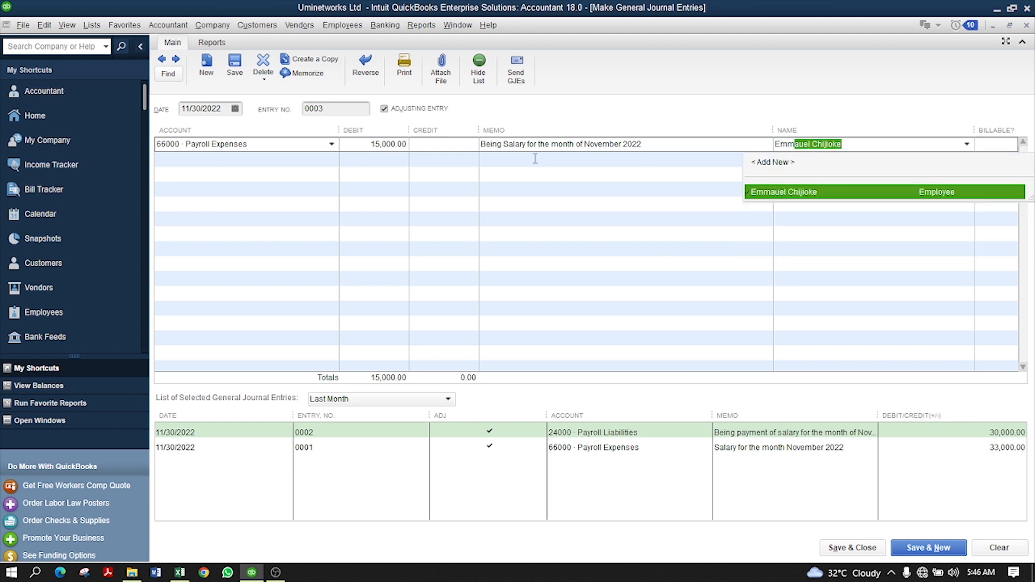
{"action": "left_click", "coordinate": [847, 193]}
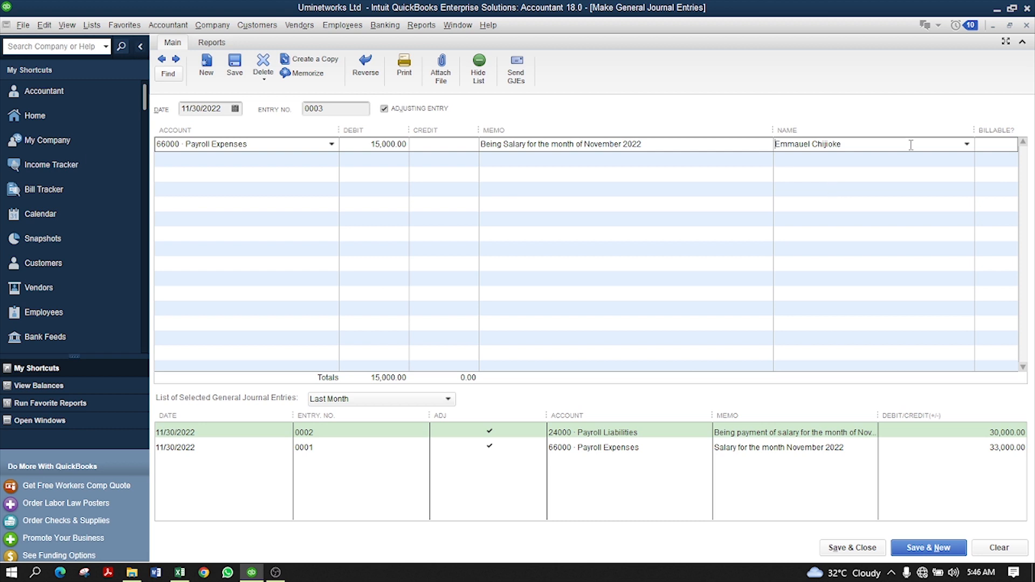
{"action": "left_click", "coordinate": [224, 158]}
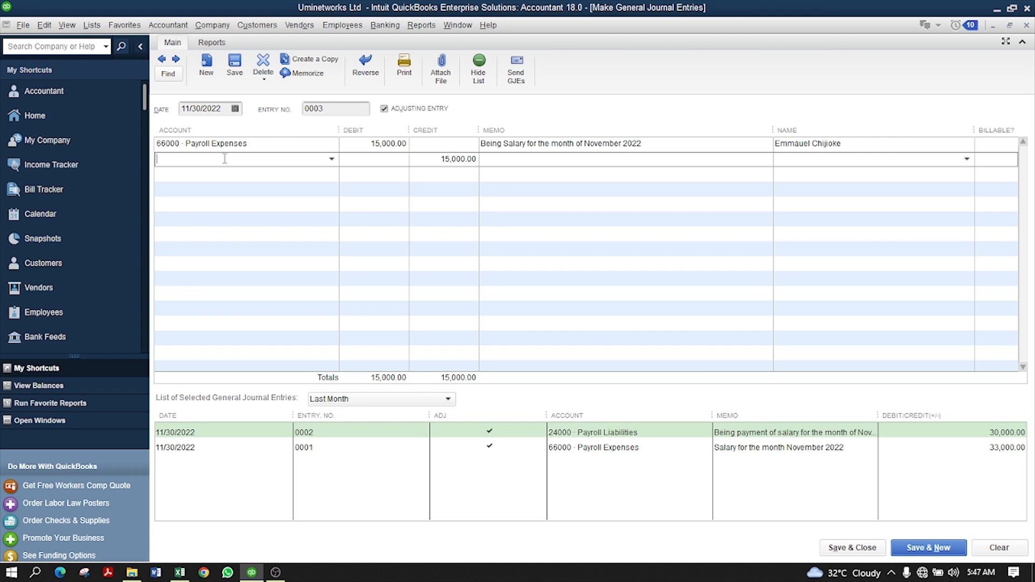
- Credit 24000 Payroll Liabilities for the employee, then save entry 0003 despite the warning
{"action": "type", "text": "24000 · Payroll Liabilities"}
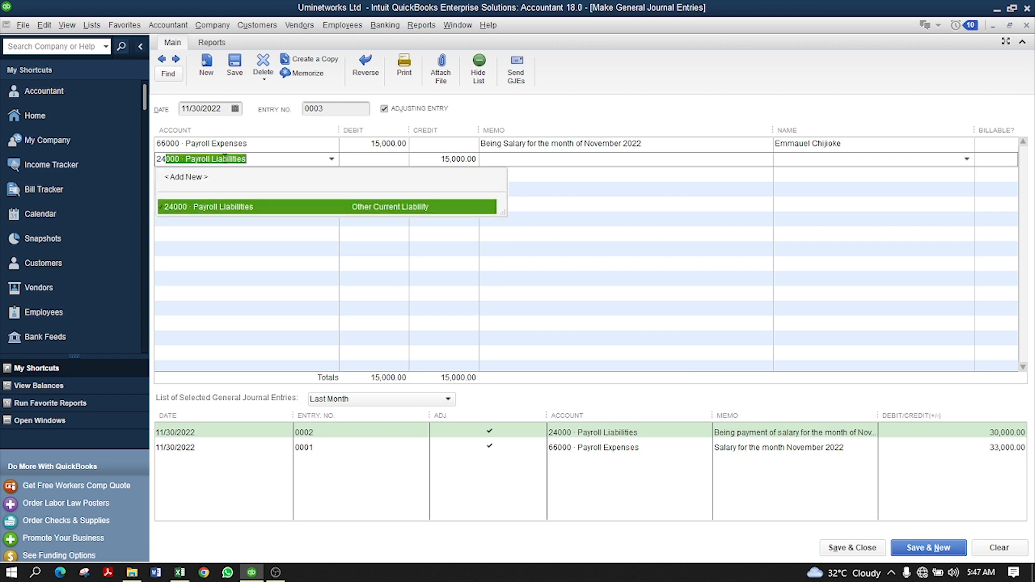
{"action": "left_click", "coordinate": [230, 207]}
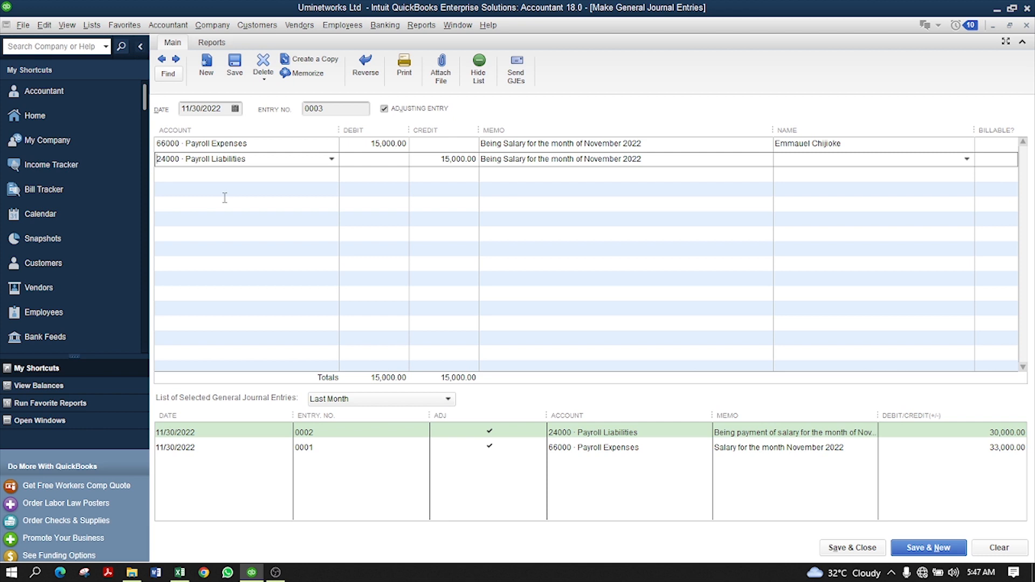
{"action": "key", "text": "Tab"}
{"action": "key", "text": "Tab"}
{"action": "key", "text": "Tab"}
{"action": "type", "text": "En"}
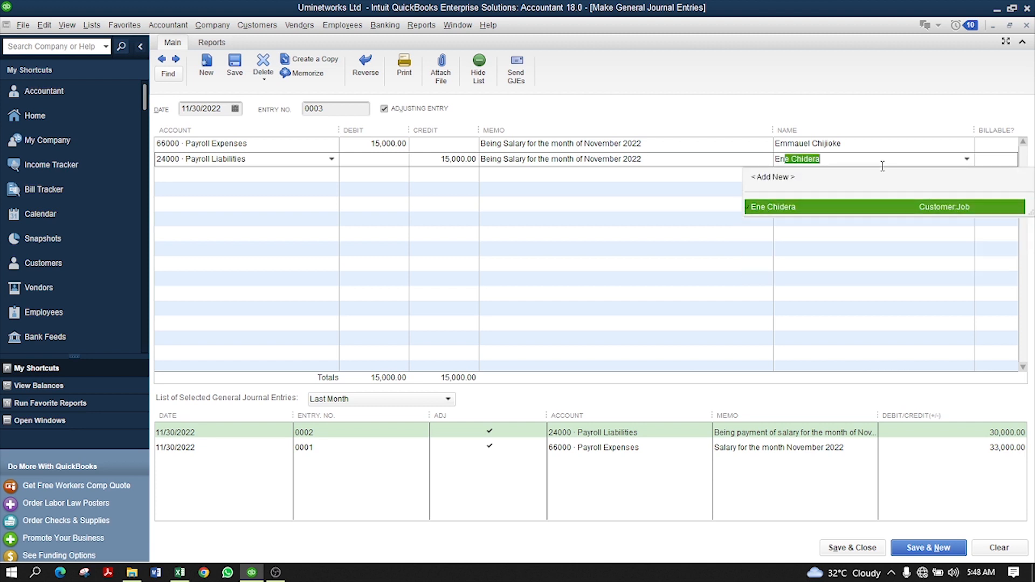
{"action": "key", "text": "BackSpace"}
{"action": "key", "text": "BackSpace"}
{"action": "type", "text": "mmauel"}
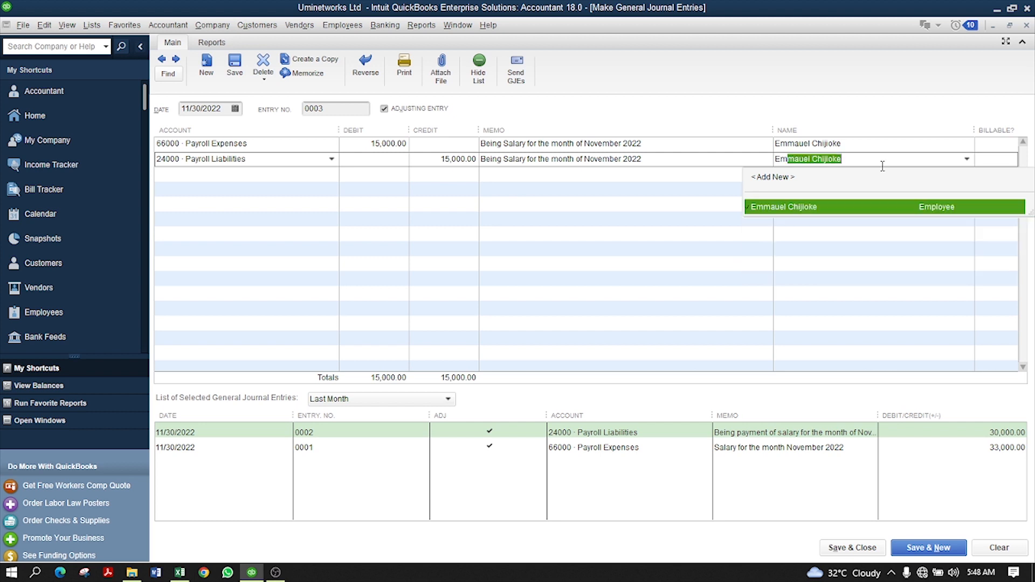
{"action": "key", "text": "Return"}
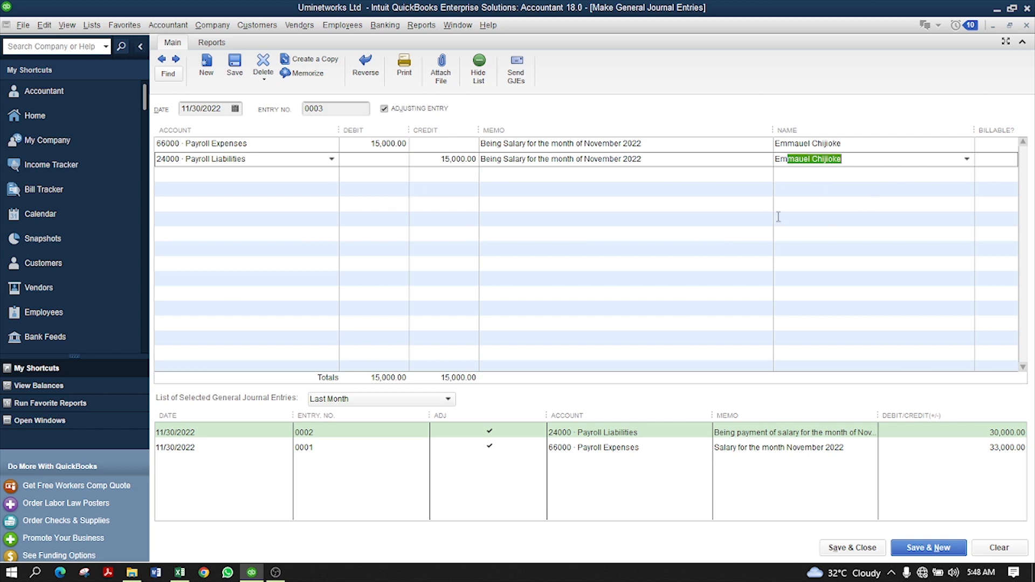
{"action": "left_click", "coordinate": [855, 552]}
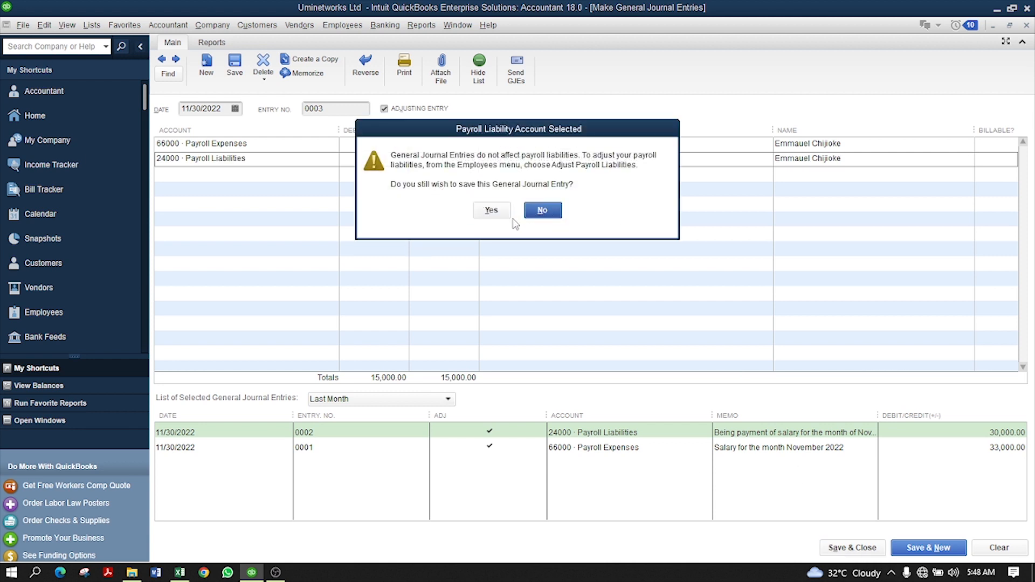
{"action": "left_click", "coordinate": [491, 210]}
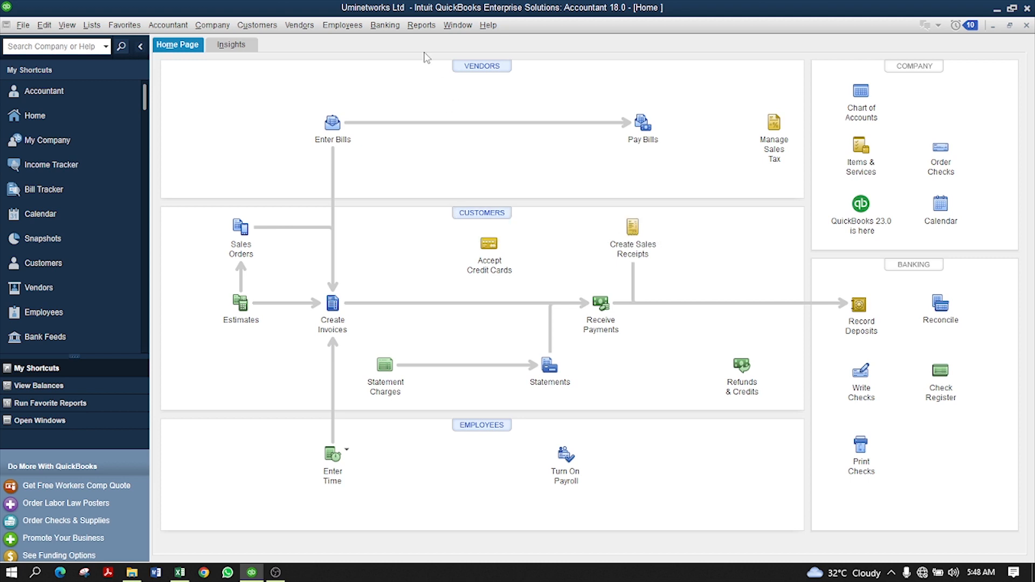
- Run the standard Profit & Loss report
{"action": "left_click", "coordinate": [419, 27]}
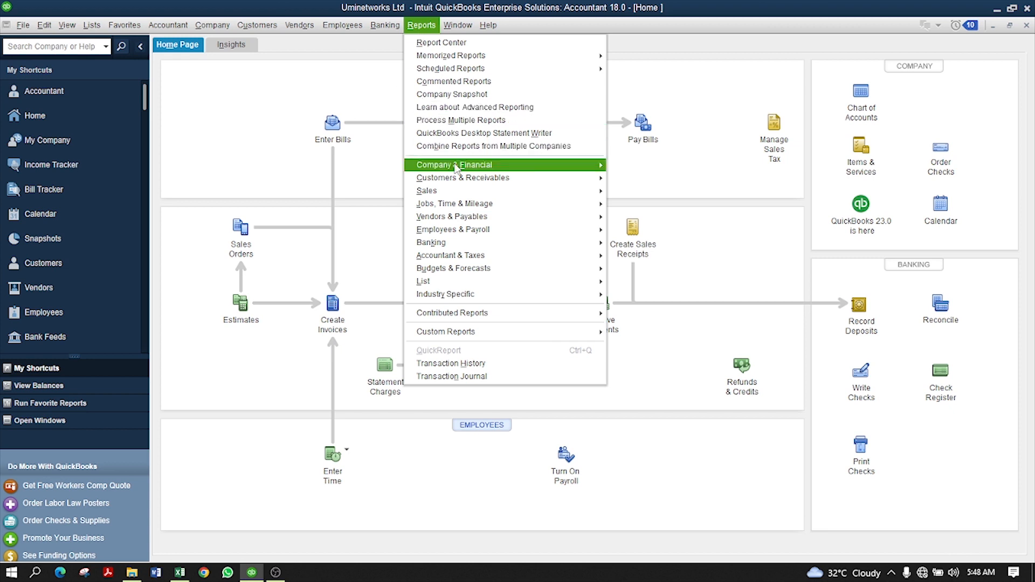
{"action": "mouse_move", "coordinate": [457, 170]}
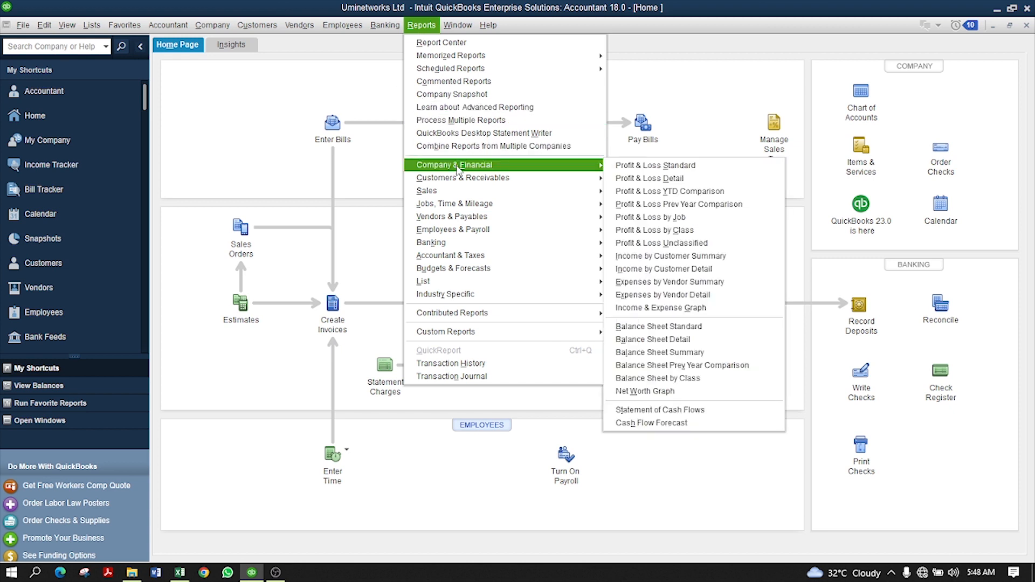
{"action": "left_click", "coordinate": [658, 171]}
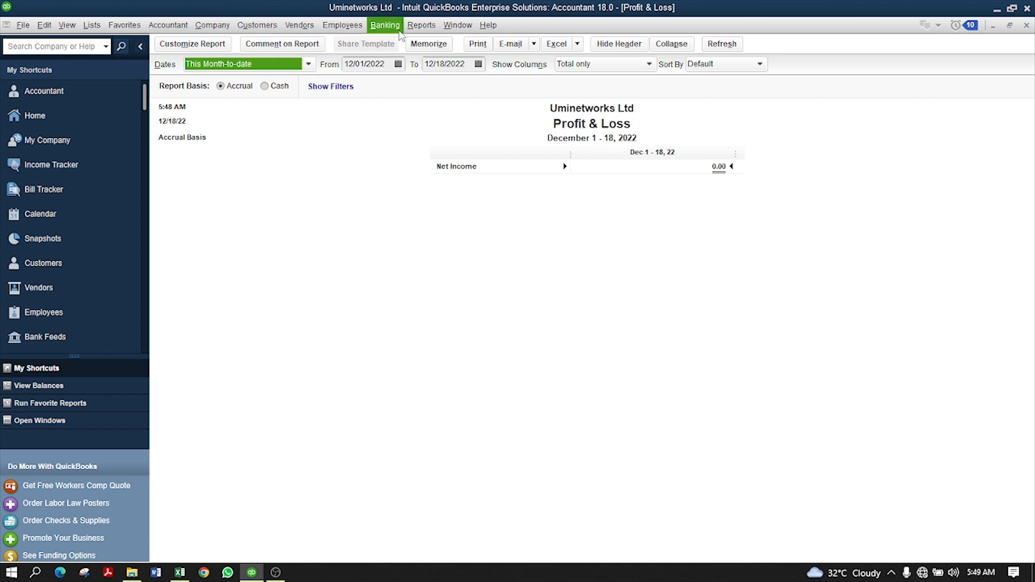
- Set the P&L dates to 11/30/2022 and drill into the 98,000.00 Payroll Expenses
{"action": "left_click", "coordinate": [398, 63]}
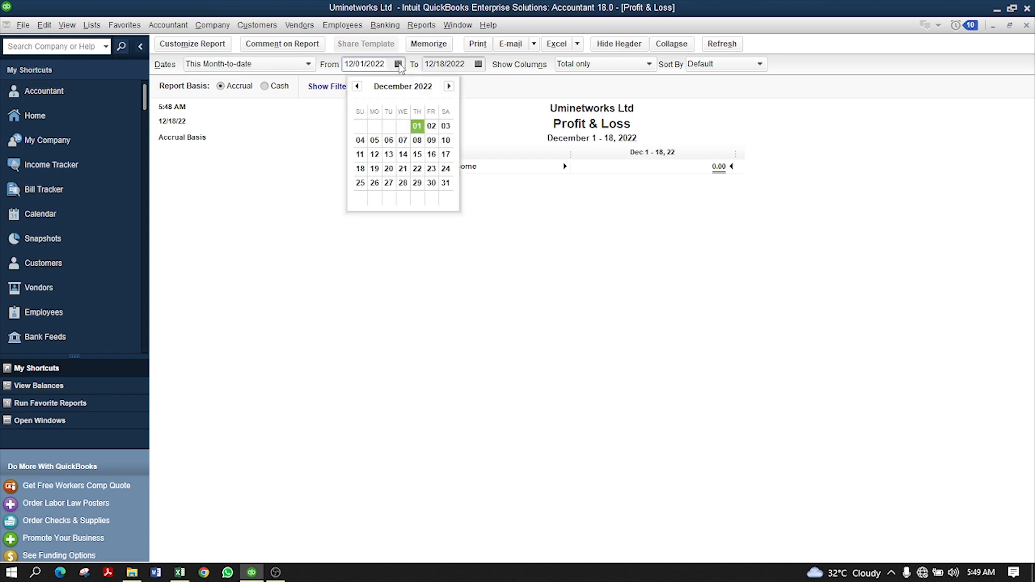
{"action": "left_click", "coordinate": [357, 86]}
{"action": "left_click", "coordinate": [403, 184]}
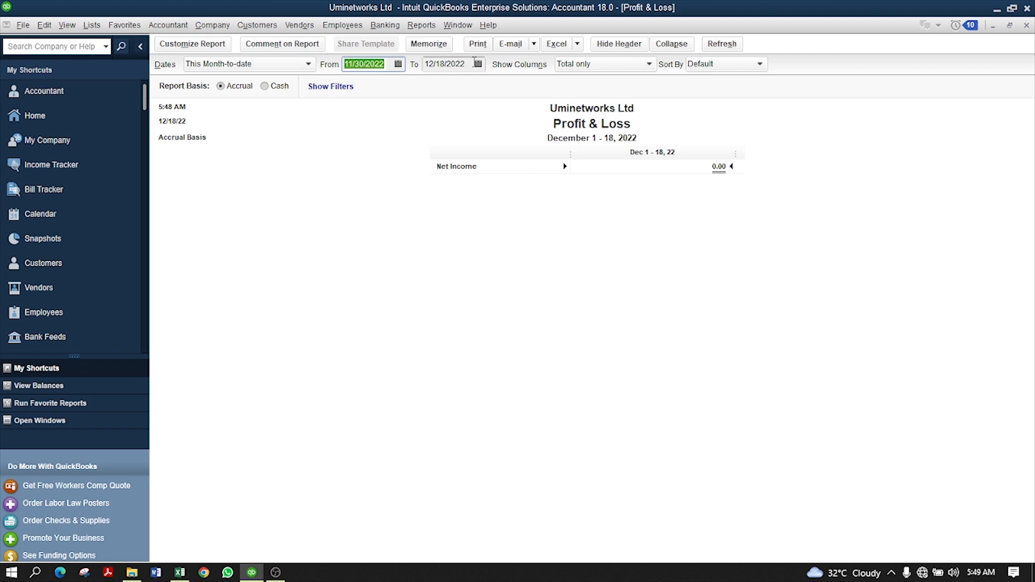
{"action": "left_click", "coordinate": [478, 63]}
{"action": "left_click", "coordinate": [437, 86]}
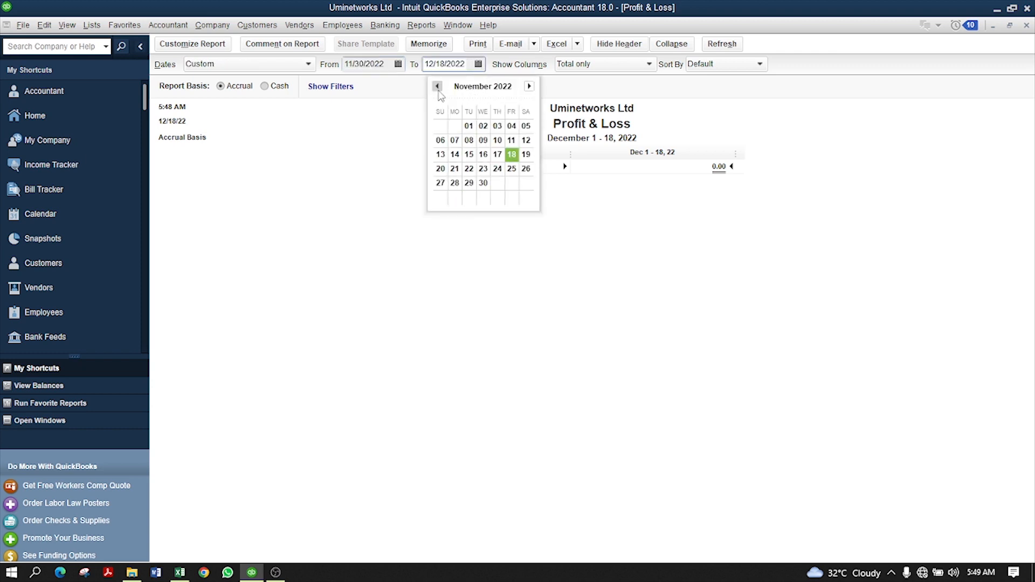
{"action": "left_click", "coordinate": [483, 183]}
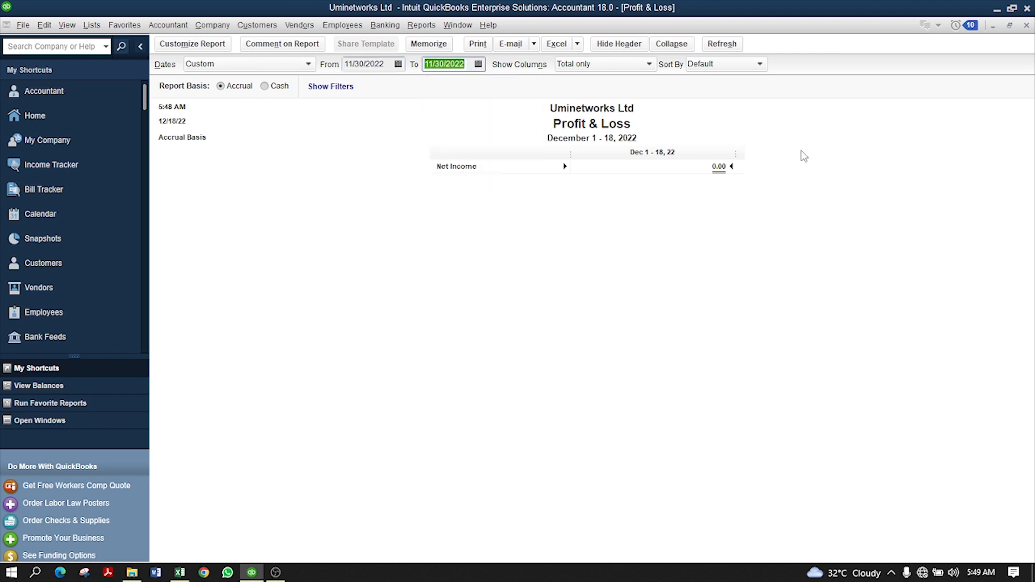
{"action": "left_click", "coordinate": [726, 47]}
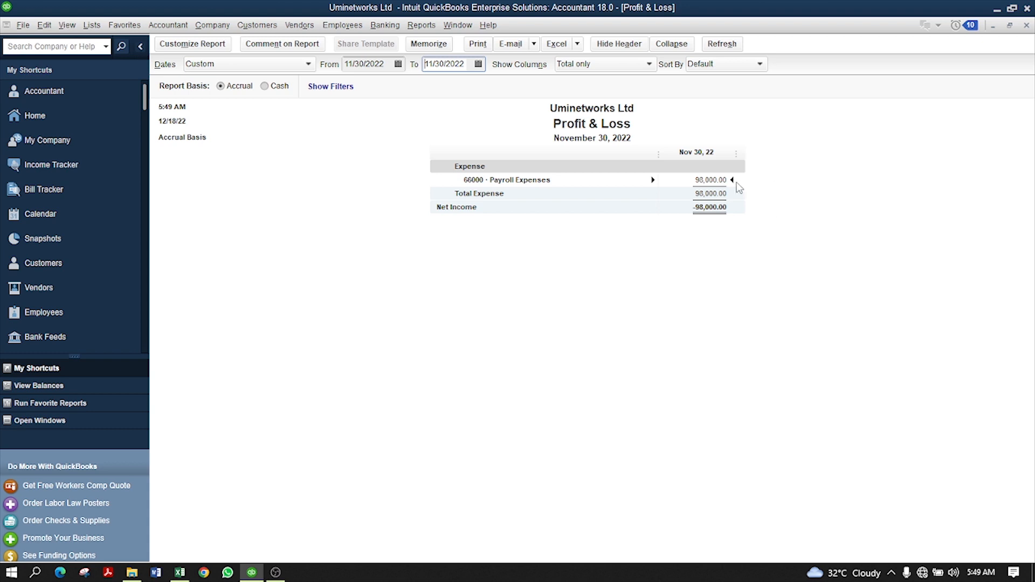
{"action": "double_click", "coordinate": [708, 179]}
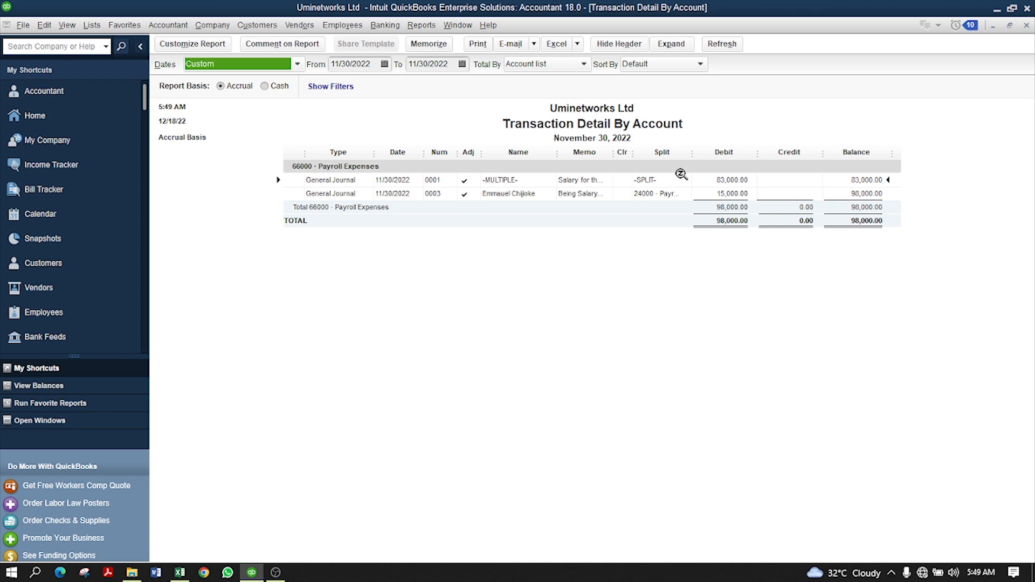
- Total the Payroll Expenses detail by Employee, giving 15,000.00 and 83,000.00 subtotals
{"action": "left_click", "coordinate": [580, 65]}
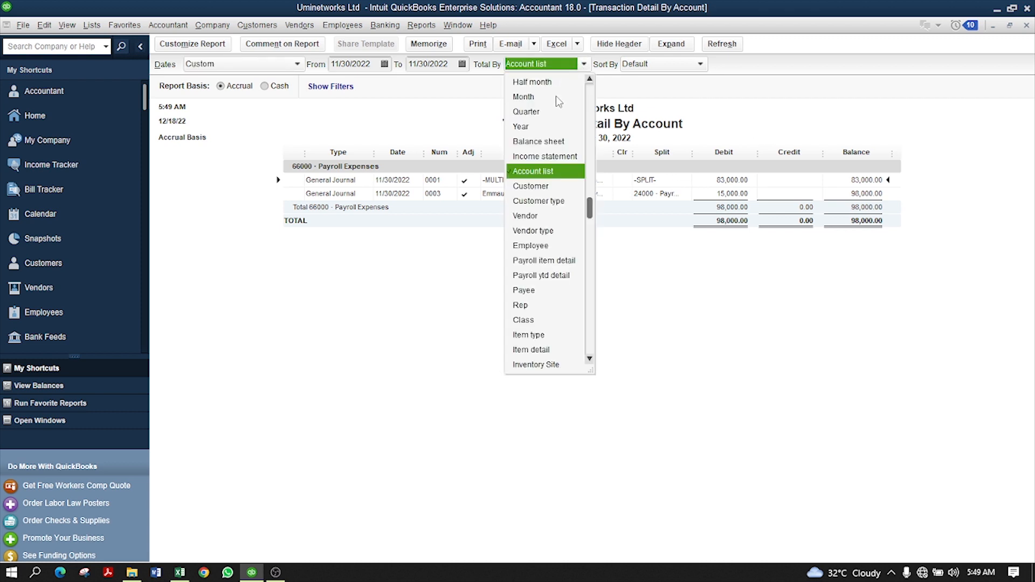
{"action": "left_click", "coordinate": [531, 246]}
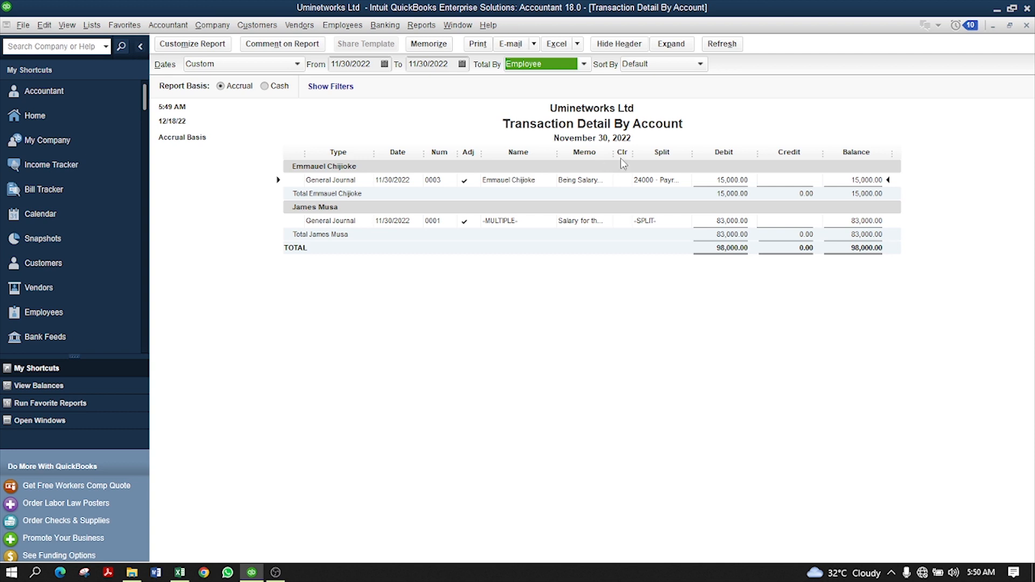
{"action": "left_click", "coordinate": [420, 25]}
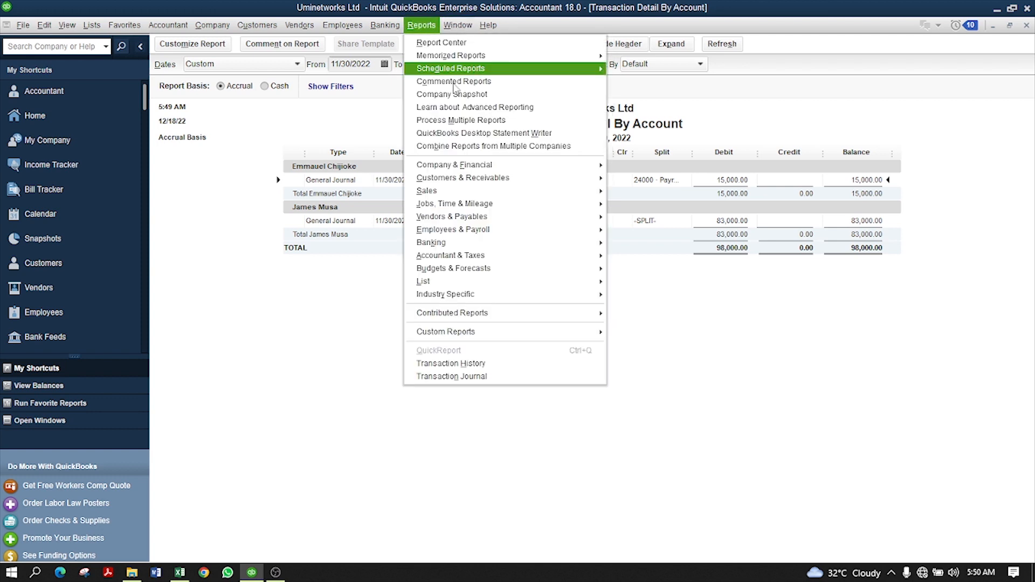
- Open Balance Sheet Standard and QuickZoom into the 18,000.00 24000 Payroll Liabilities balance
{"action": "mouse_move", "coordinate": [509, 167]}
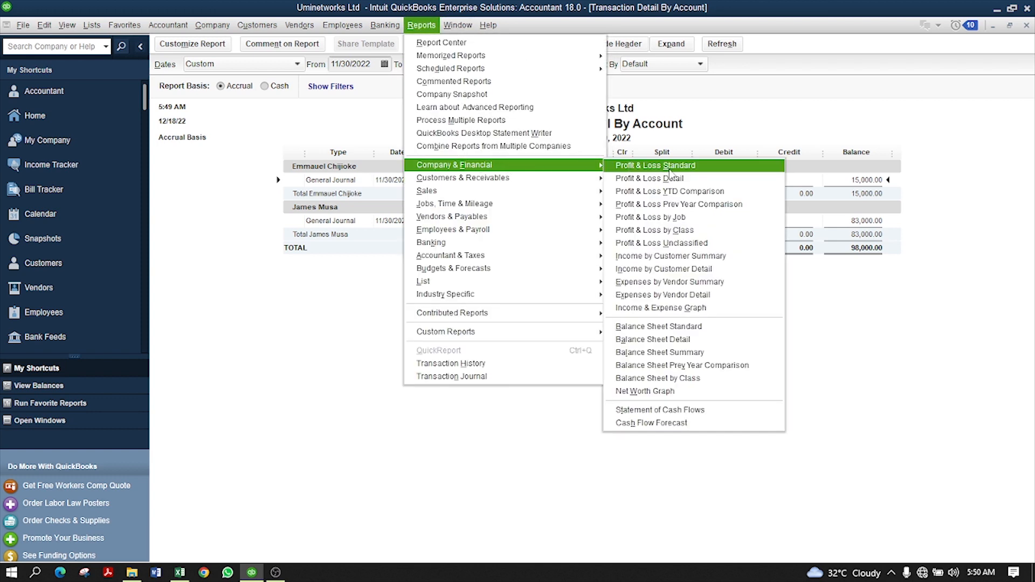
{"action": "left_click", "coordinate": [686, 327]}
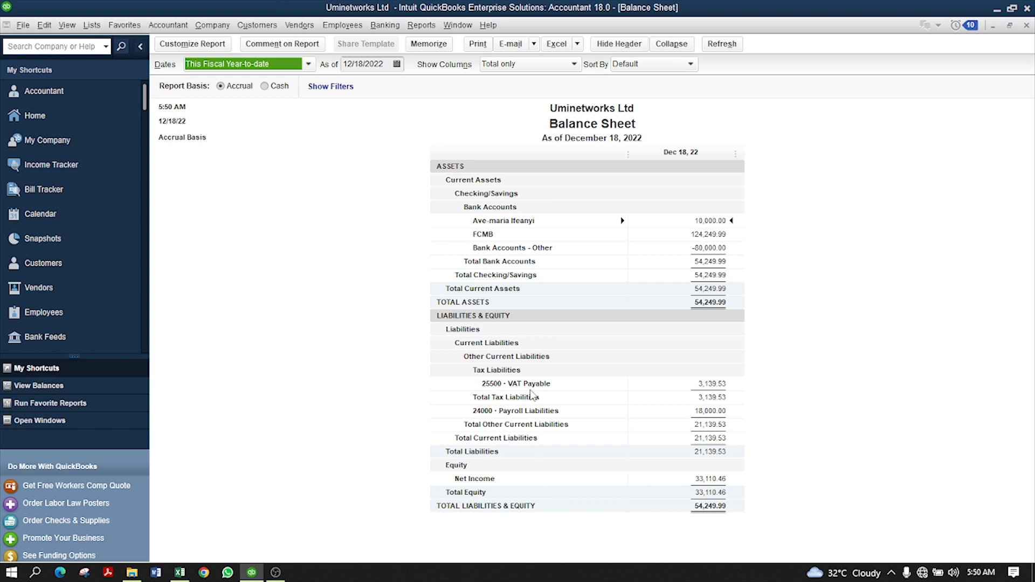
{"action": "left_click", "coordinate": [540, 413]}
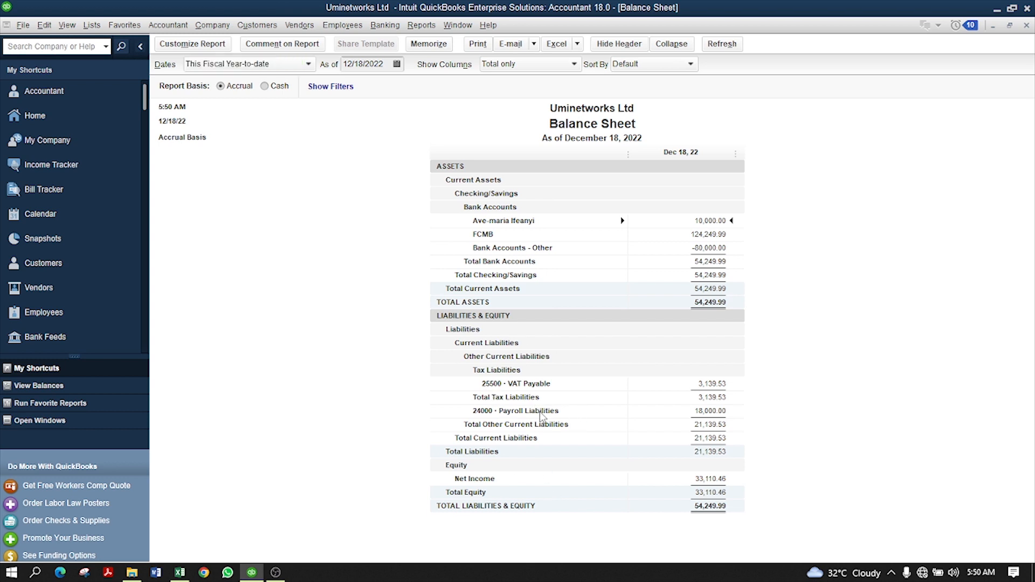
{"action": "left_click", "coordinate": [721, 413]}
{"action": "double_click", "coordinate": [720, 412]}
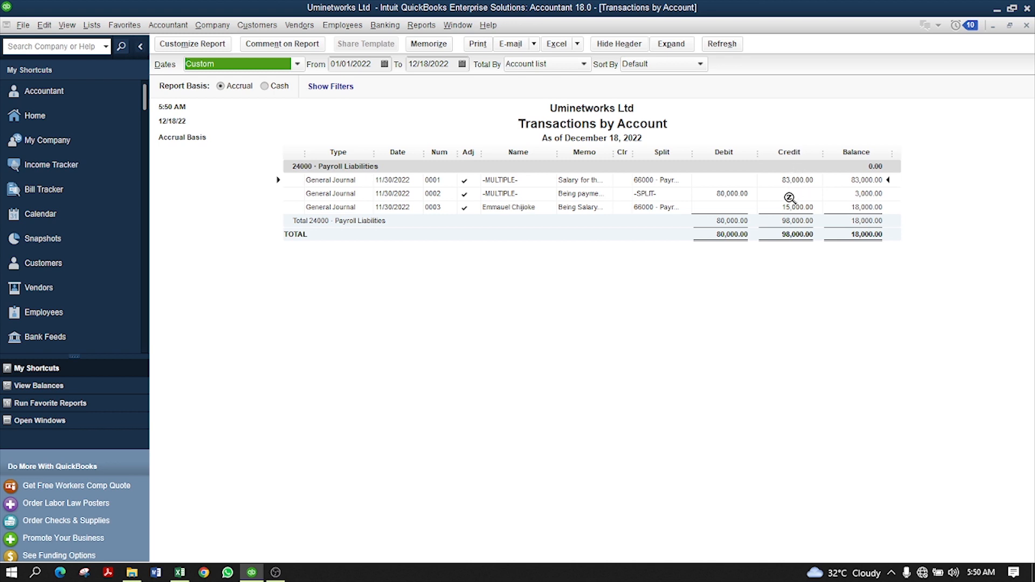
- Total the Payroll Liabilities transactions by Employee, showing 15,000.00 and 3,000.00 balances
{"action": "left_click", "coordinate": [794, 179]}
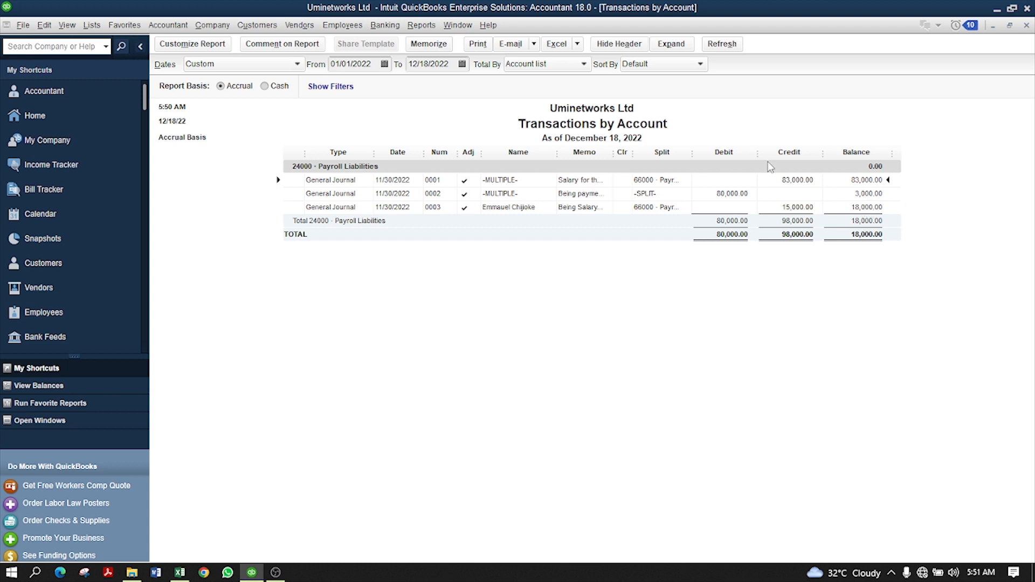
{"action": "left_click", "coordinate": [584, 65]}
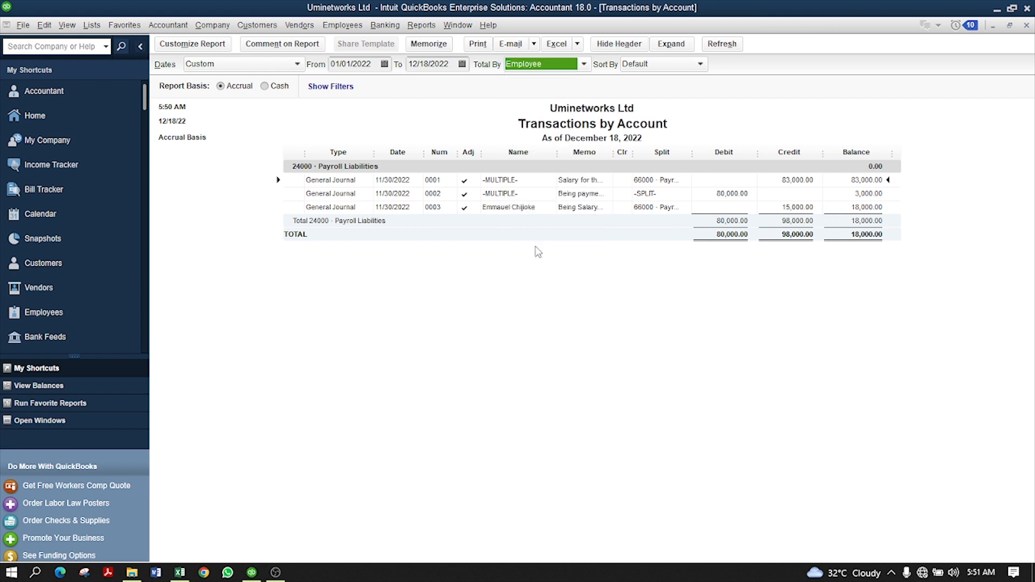
{"action": "left_click", "coordinate": [534, 245]}
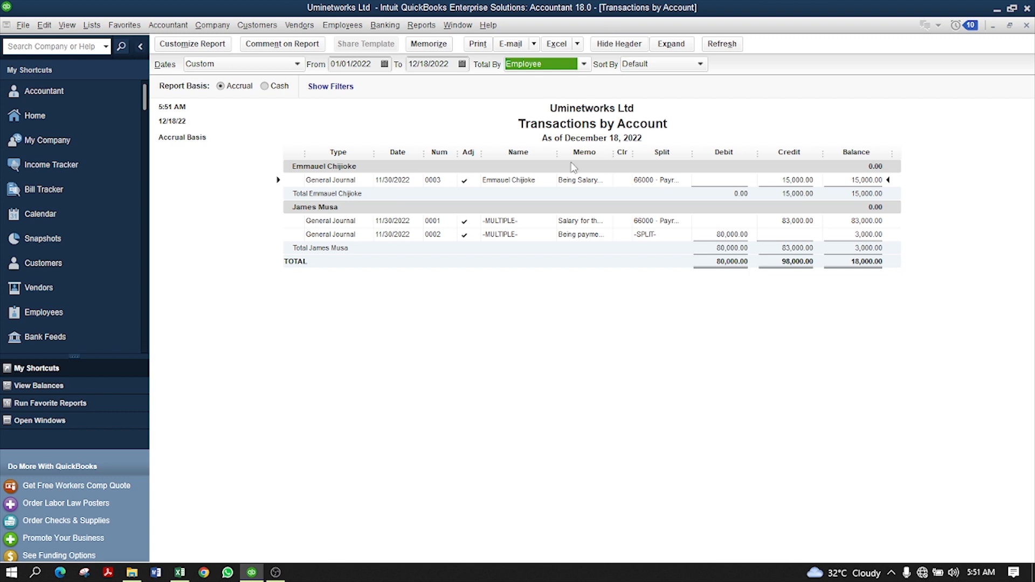
{"action": "left_click", "coordinate": [167, 25]}
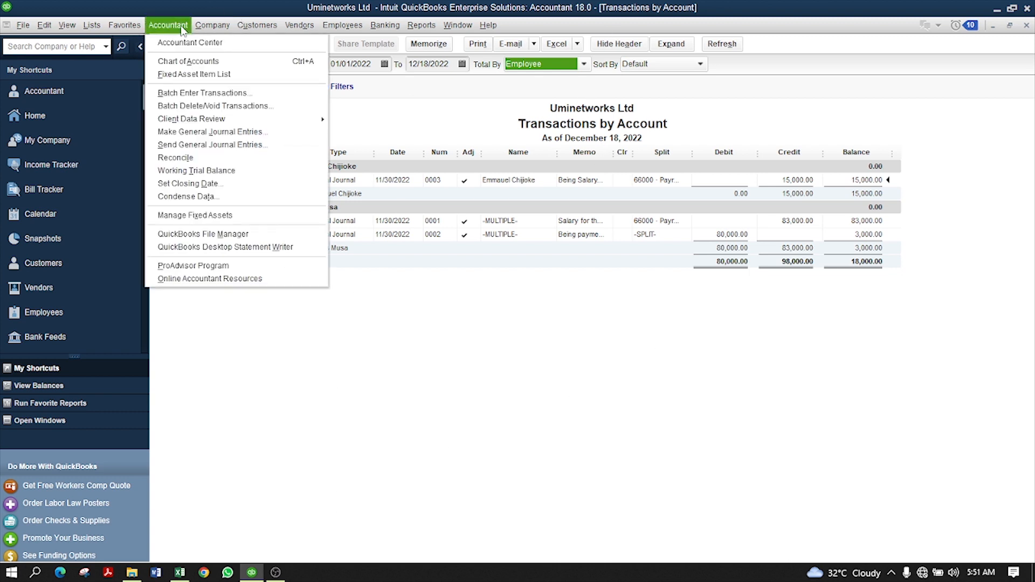
- Show the Chart of Accounts and select the 24000 Payroll Liabilities and 66000 Payroll Expenses rows
{"action": "left_click", "coordinate": [186, 63]}
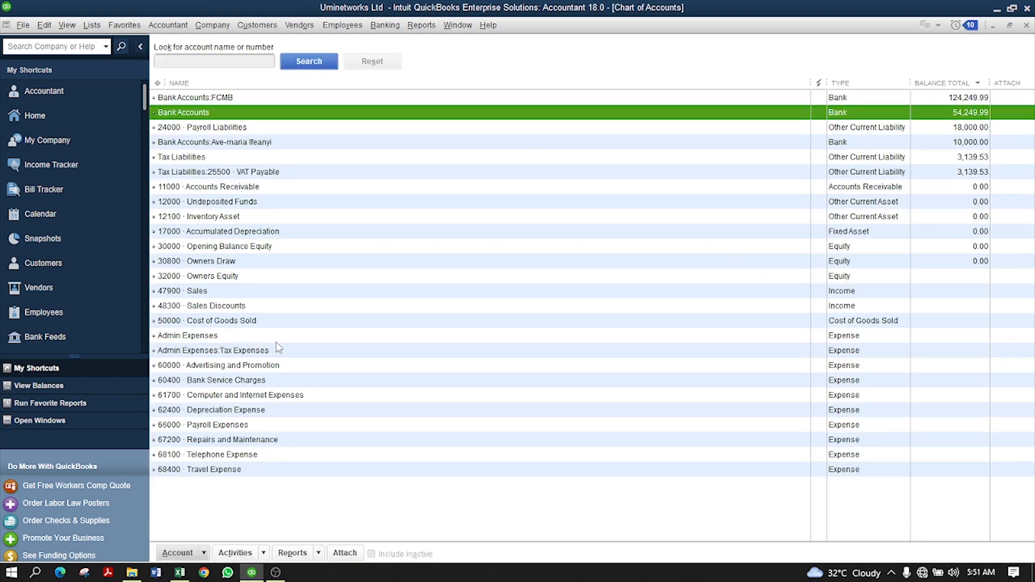
{"action": "left_click", "coordinate": [218, 131]}
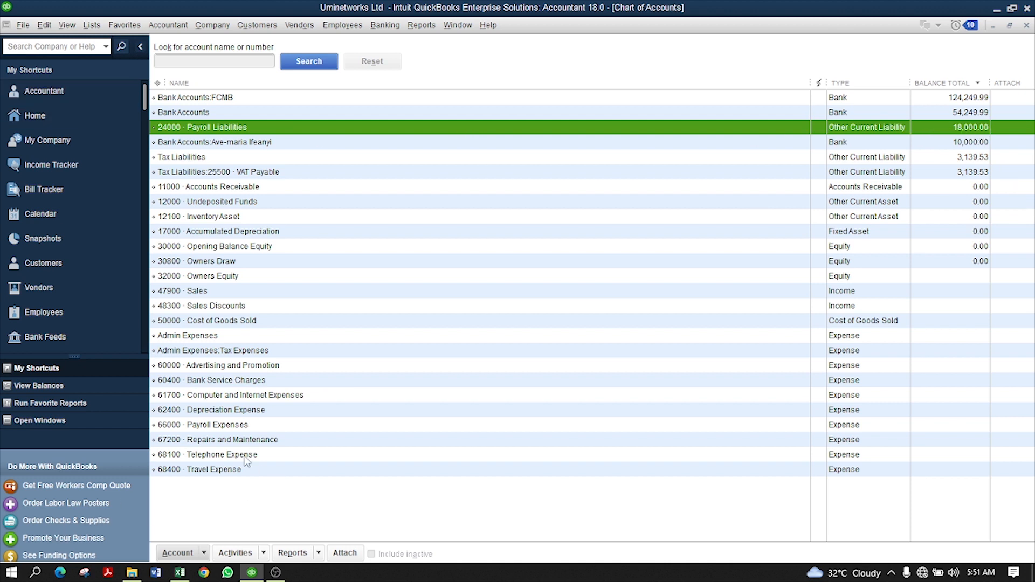
{"action": "left_click", "coordinate": [206, 429]}
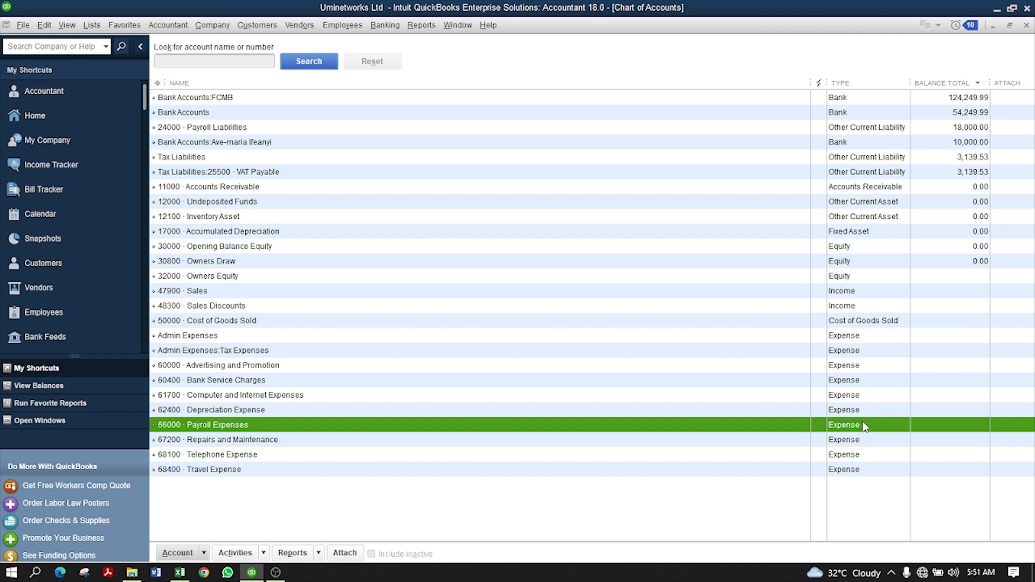
{"action": "double_click", "coordinate": [637, 425]}
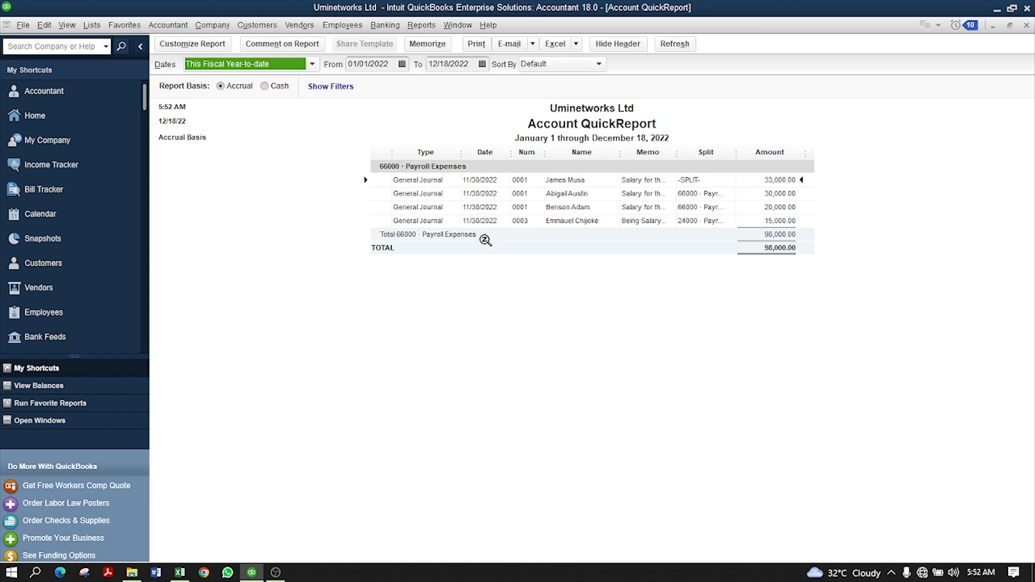
{"action": "left_click", "coordinate": [690, 220]}
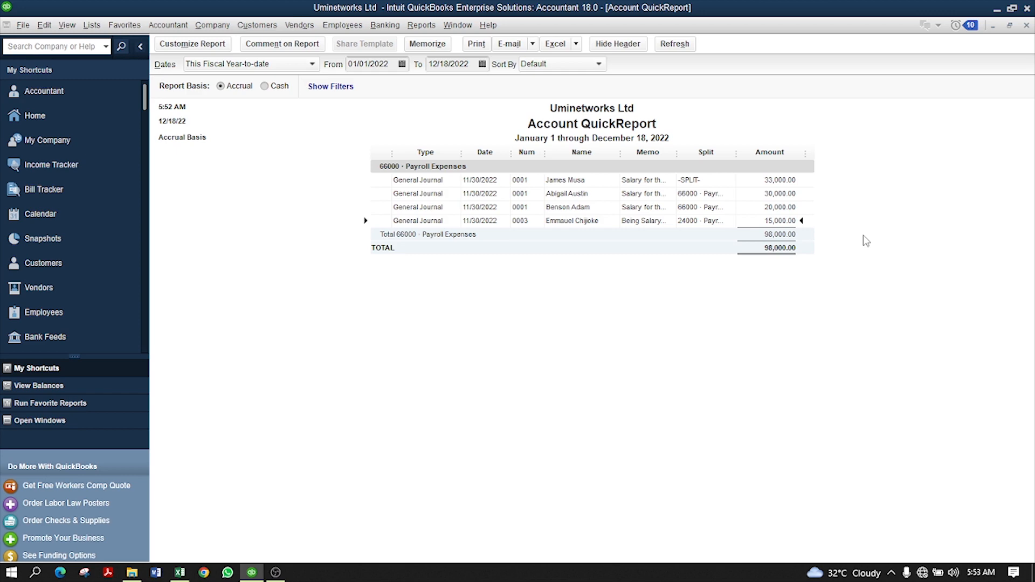
{"action": "left_click", "coordinate": [1025, 29]}
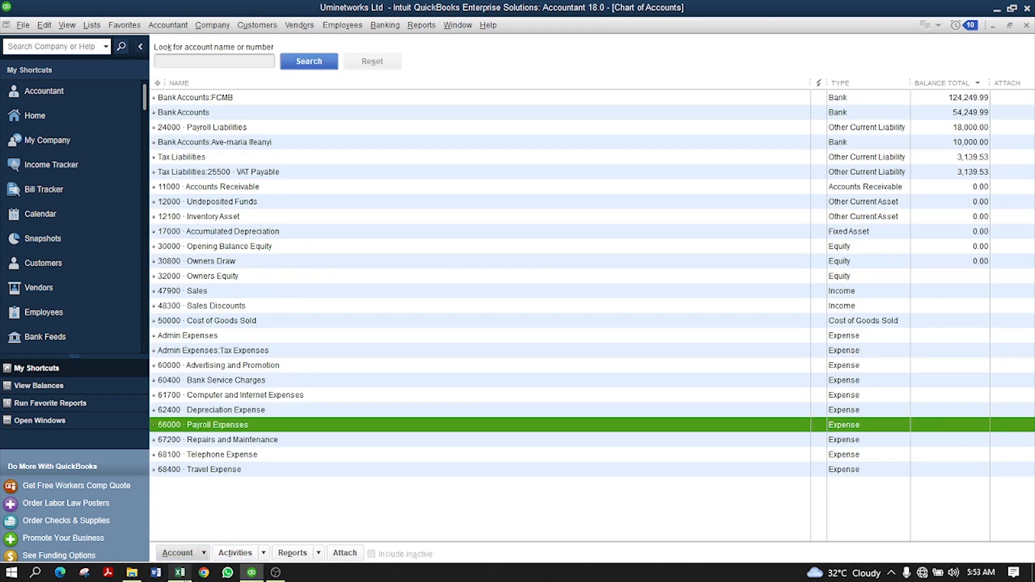
{"action": "left_click", "coordinate": [180, 572]}
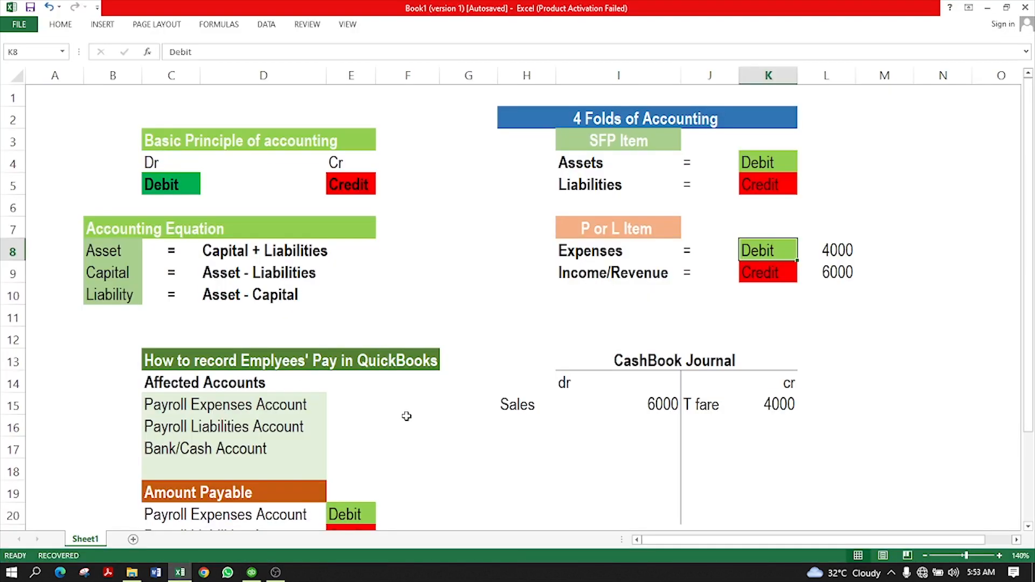
{"action": "scroll", "coordinate": [401, 412], "scroll_direction": "down", "scroll_amount": 6}
{"action": "scroll", "coordinate": [416, 330], "scroll_direction": "up", "scroll_amount": 1}
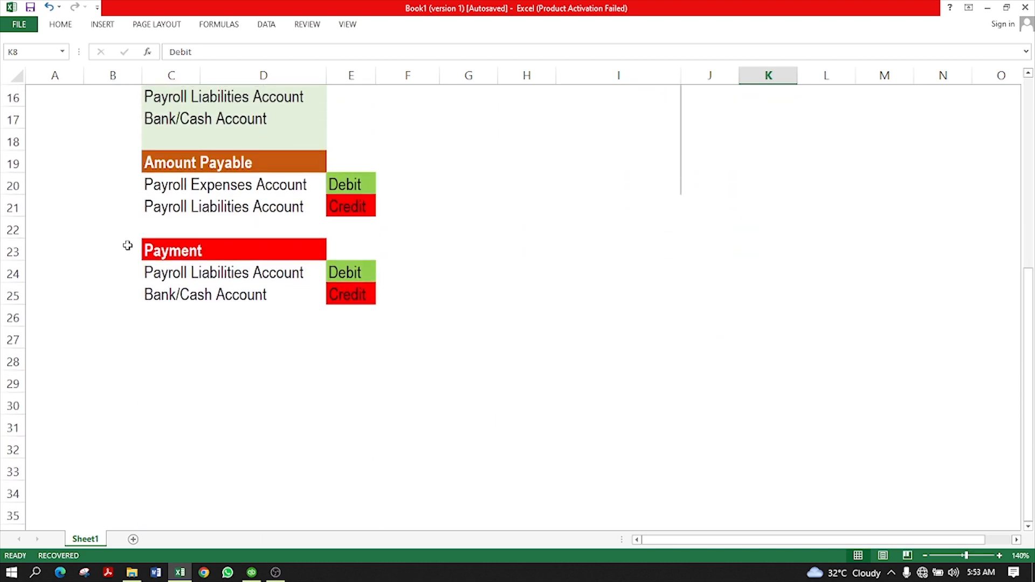
{"action": "left_click_drag", "start_coordinate": [151, 248], "coordinate": [358, 304]}
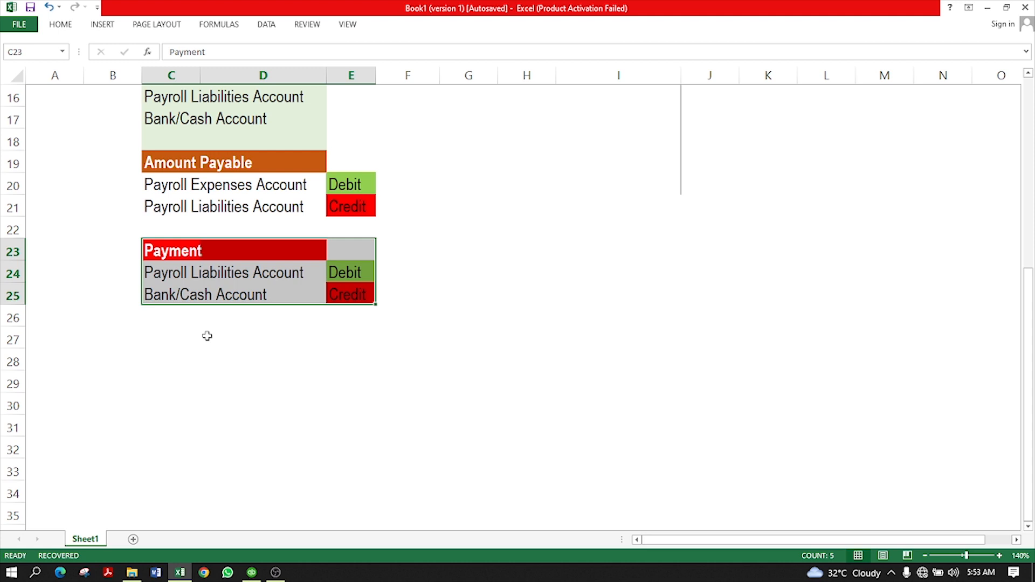
{"action": "left_click", "coordinate": [252, 572]}
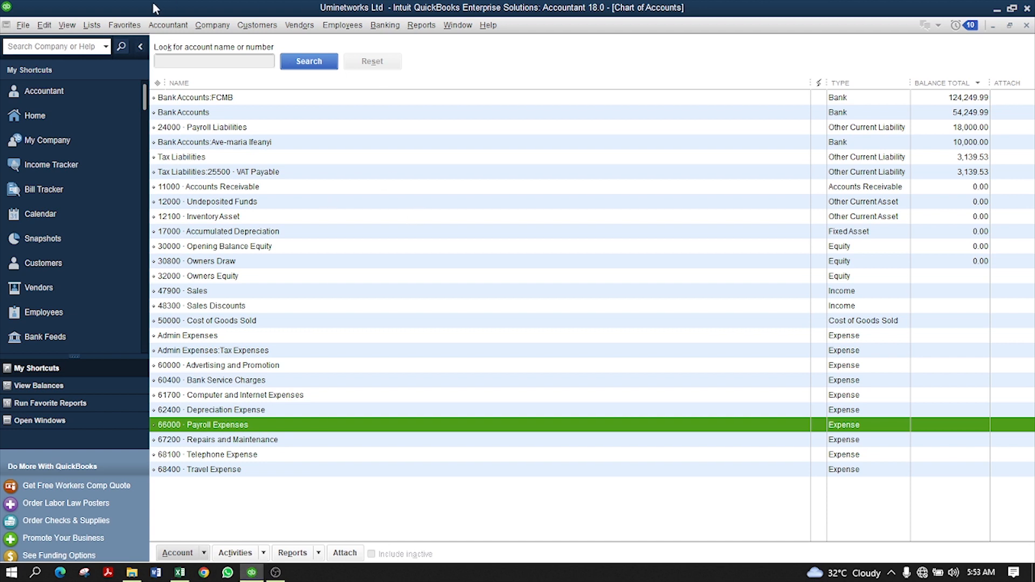
- Start general journal entry 0004 dated 11/30/2022, ready on the first Account cell
{"action": "left_click", "coordinate": [173, 26]}
{"action": "mouse_move", "coordinate": [213, 26]}
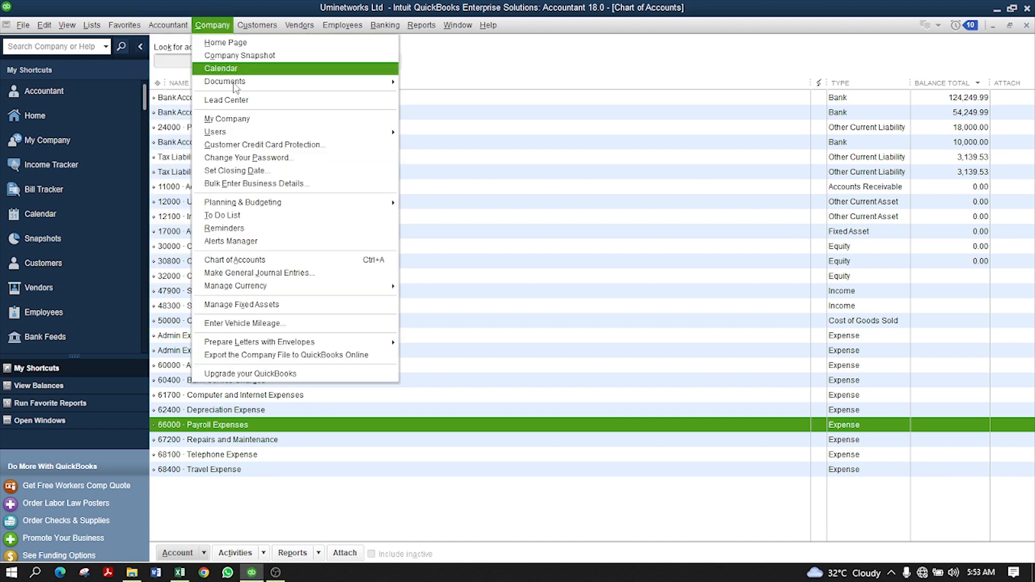
{"action": "left_click", "coordinate": [258, 274]}
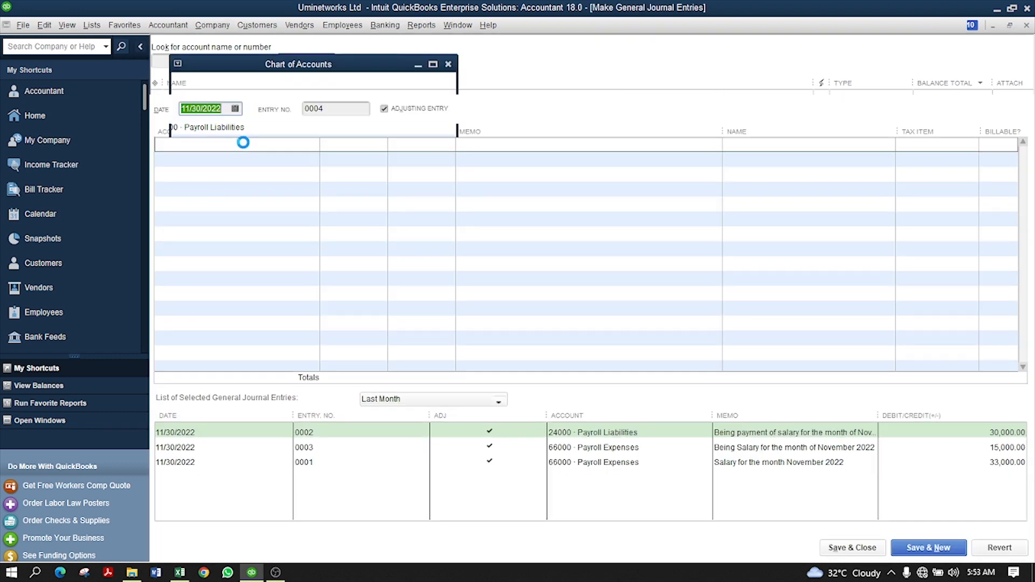
{"action": "left_click", "coordinate": [580, 261]}
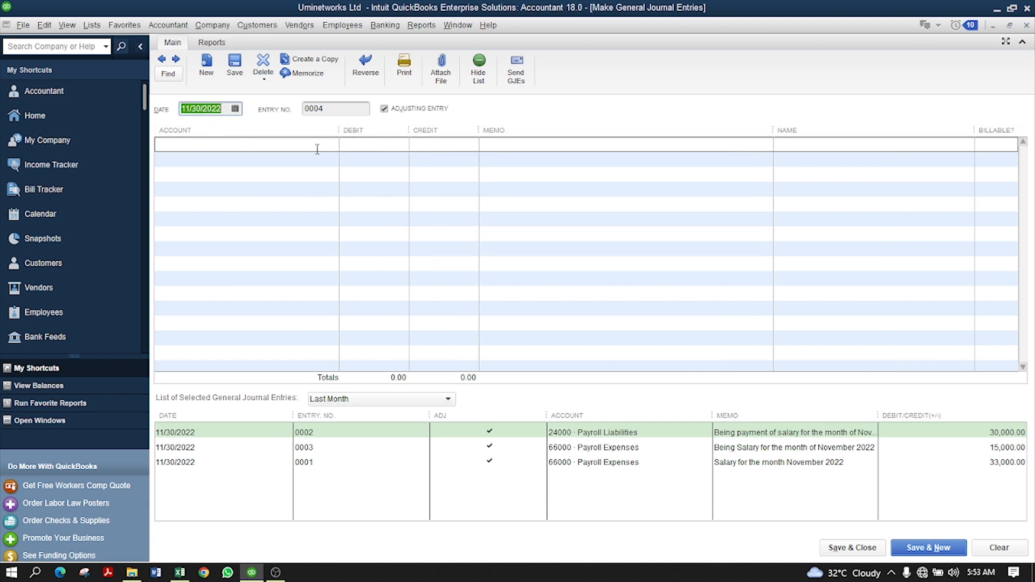
{"action": "left_click", "coordinate": [334, 109]}
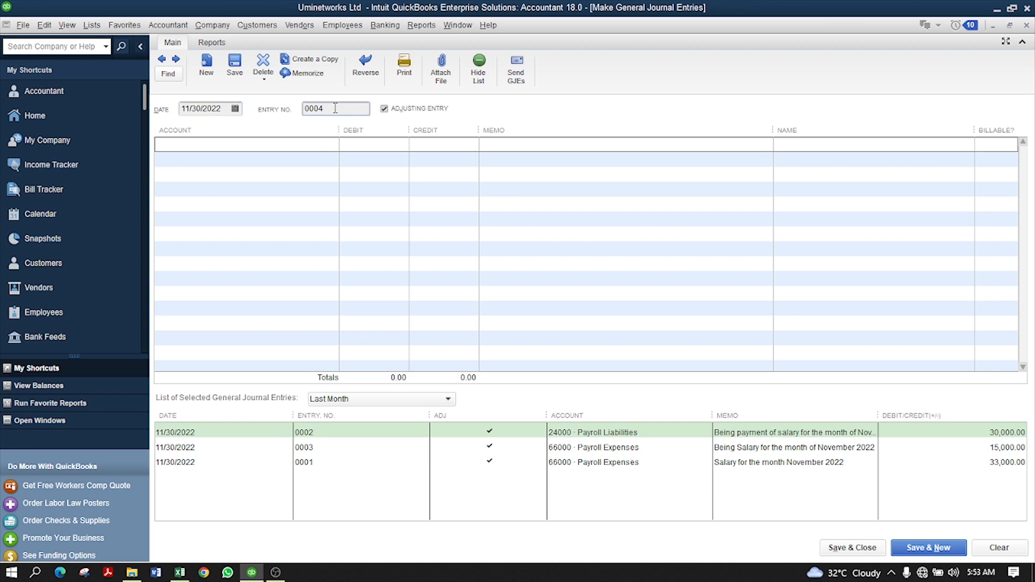
{"action": "left_click", "coordinate": [246, 147]}
- Set the first line to 24000 Payroll Liabilities with a 15,000.00 debit
{"action": "type", "text": "24"}
{"action": "key", "text": "Tab"}
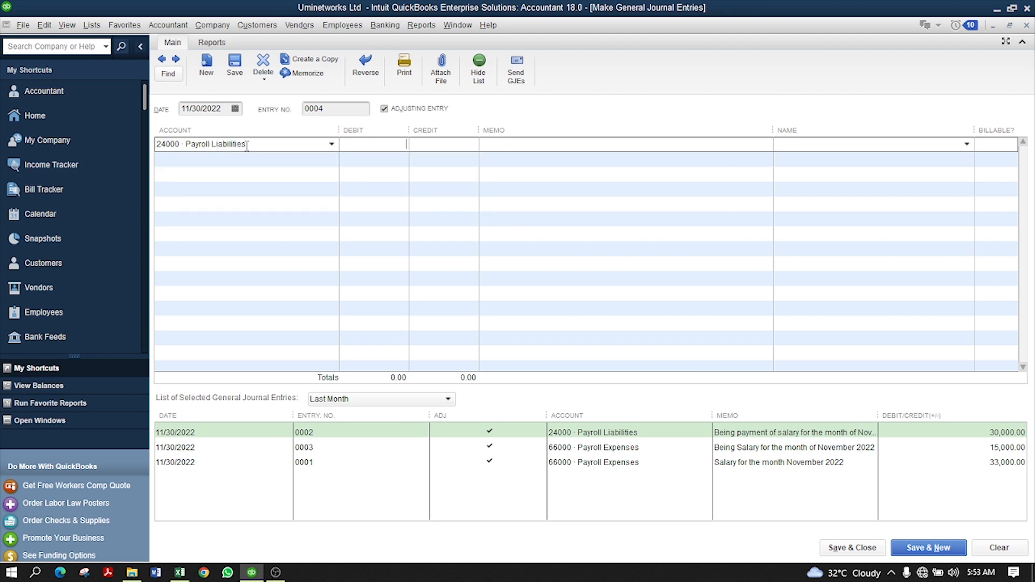
{"action": "type", "text": "15000"}
{"action": "key", "text": "Tab"}
- Add a memo for payment of salary for November 2022 and the employee's name
{"action": "left_click", "coordinate": [558, 145]}
{"action": "type", "text": "Being paymen"}
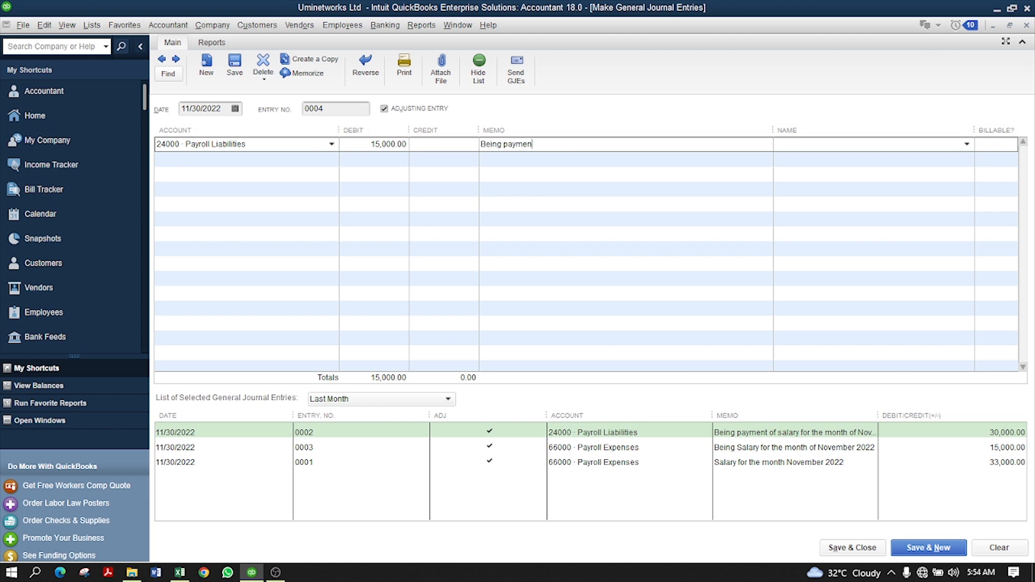
{"action": "type", "text": "t for the"}
{"action": "key", "text": "BackSpace"}
{"action": "key", "text": "BackSpace"}
{"action": "key", "text": "BackSpace"}
{"action": "key", "text": "BackSpace"}
{"action": "key", "text": "BackSpace"}
{"action": "key", "text": "BackSpace"}
{"action": "type", "text": "of salaa"}
{"action": "key", "text": "BackSpace"}
{"action": "type", "text": "ry for the month of ne"}
{"action": "key", "text": "BackSpace"}
{"action": "key", "text": "BackSpace"}
{"action": "type", "text": "November 2022"}
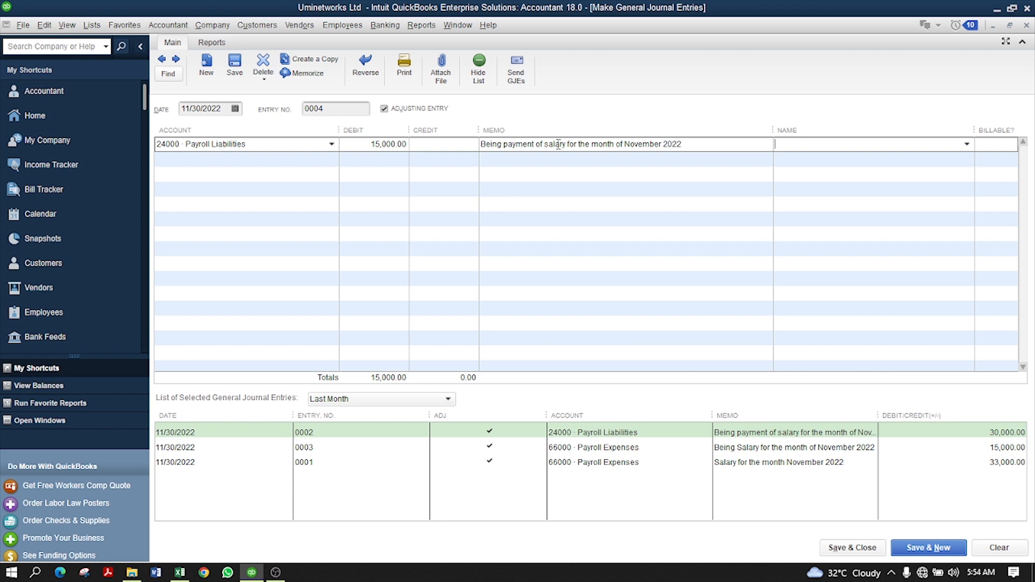
{"action": "key", "text": "Tab"}
{"action": "key", "text": "Tab"}
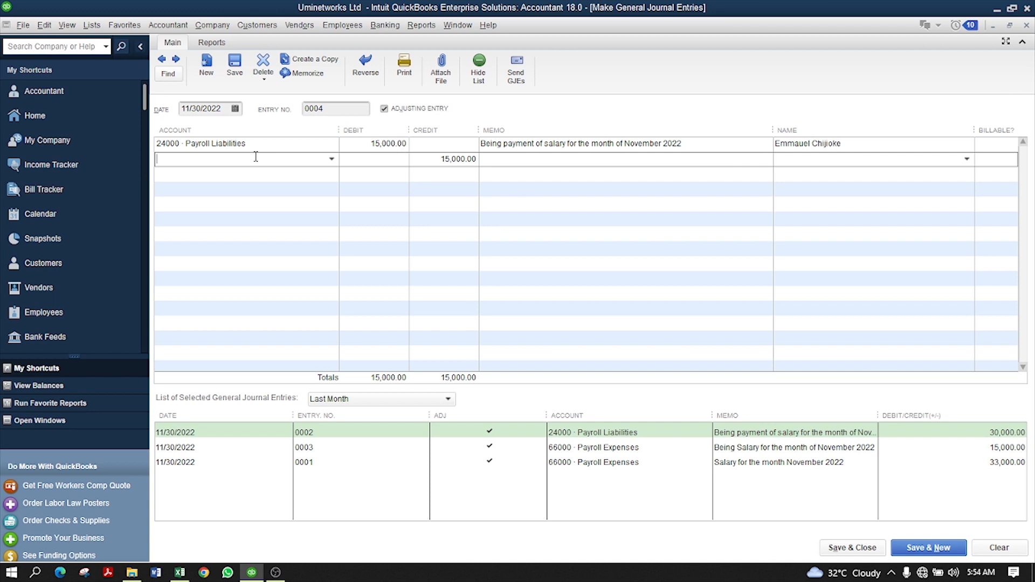
- Set the second line's account to Bank Accounts:FCMB with the 15,000.00 credit
{"action": "type", "text": "Bank Accounts"}
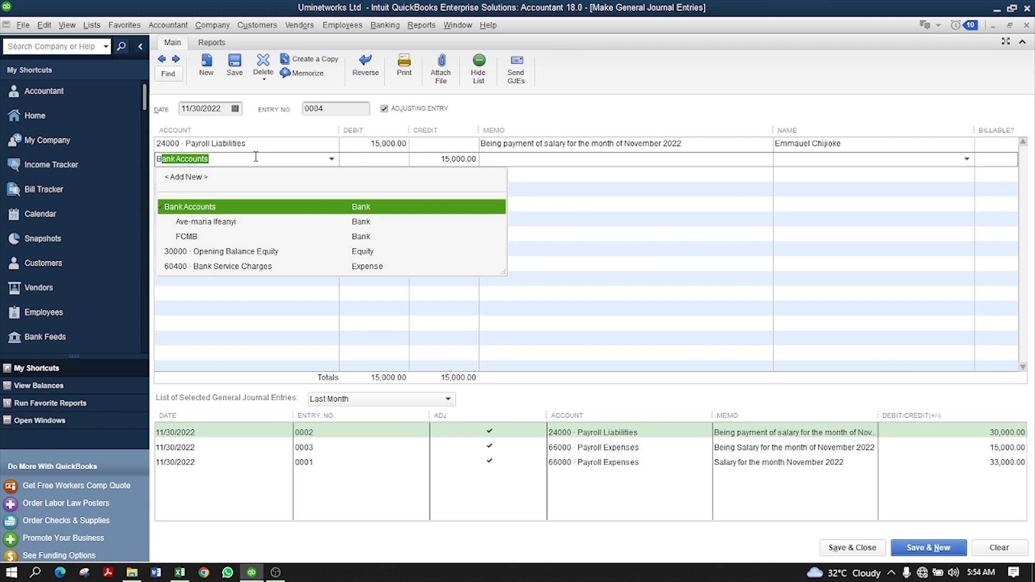
{"action": "left_click", "coordinate": [364, 240]}
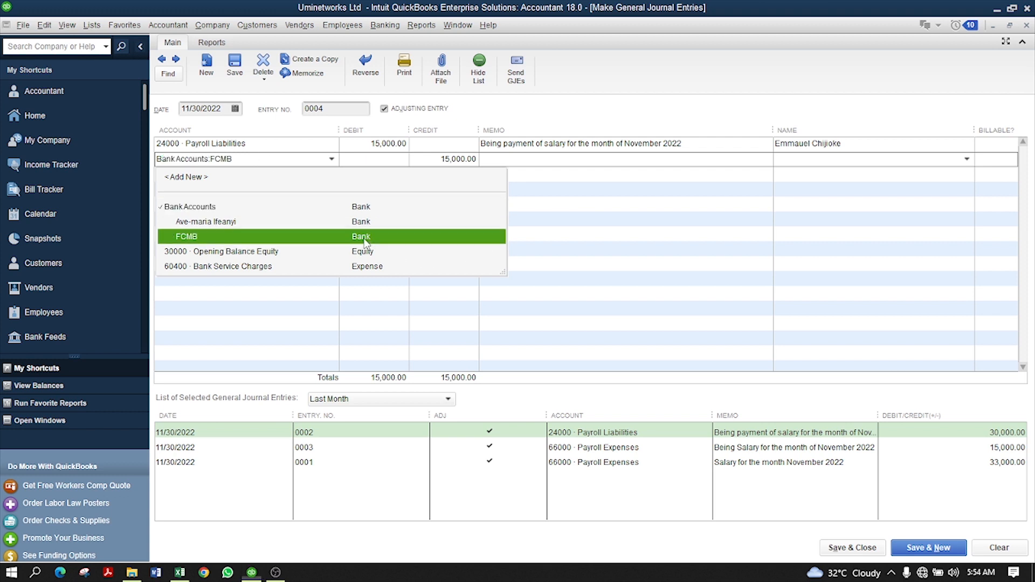
{"action": "left_click", "coordinate": [364, 237]}
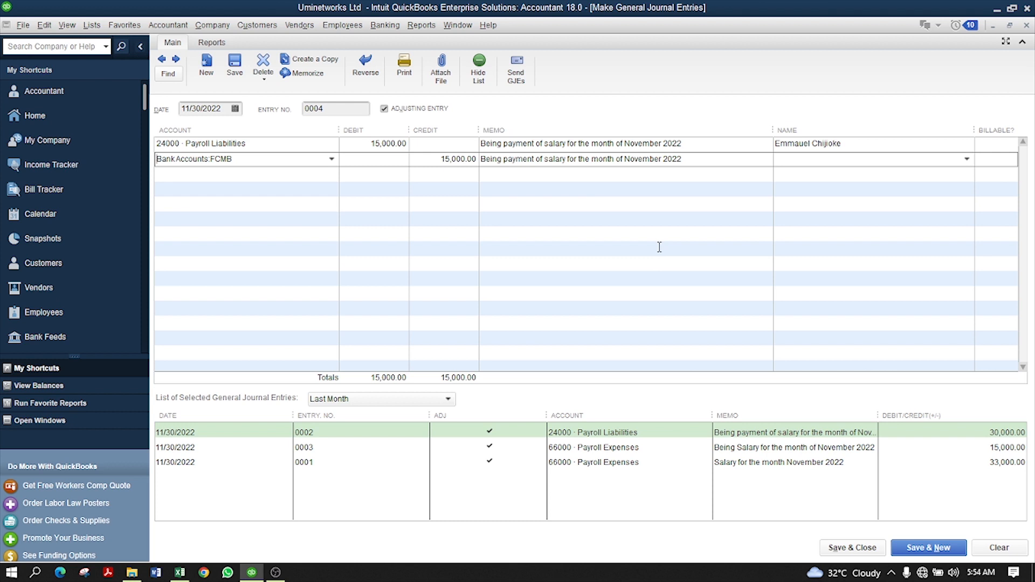
{"action": "key", "text": "Tab"}
{"action": "key", "text": "Tab"}
{"action": "key", "text": "Tab"}
{"action": "left_click", "coordinate": [470, 158]}
- Enter the employee's name on the FCMB line and save and close entry 0004
{"action": "left_click", "coordinate": [890, 160]}
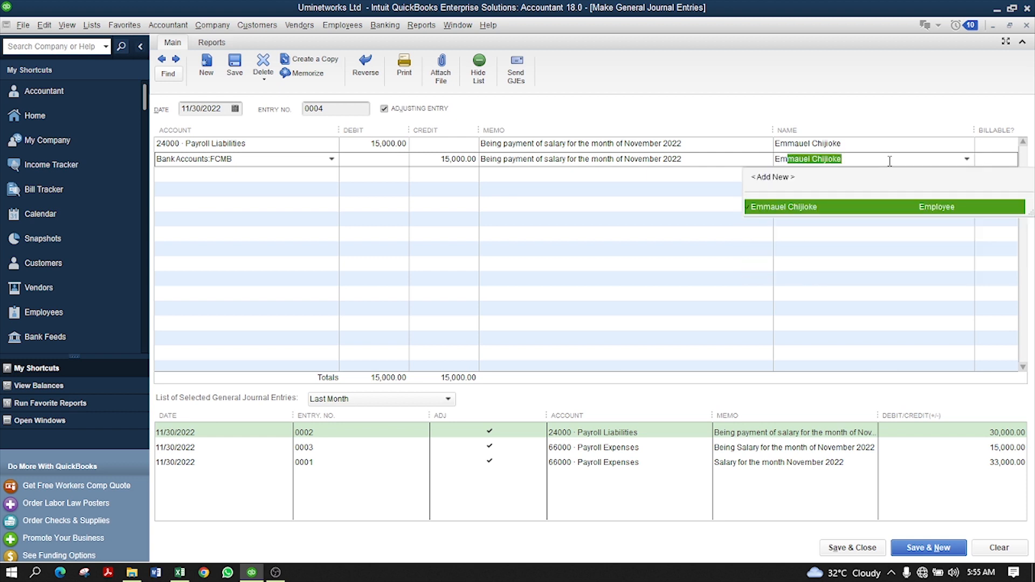
{"action": "left_click", "coordinate": [890, 162]}
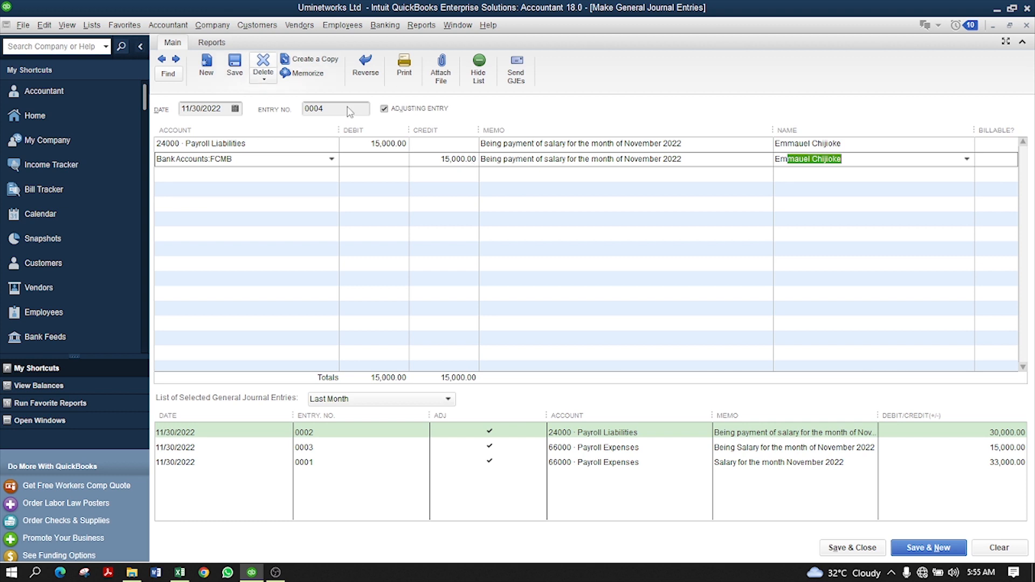
{"action": "left_click", "coordinate": [872, 548]}
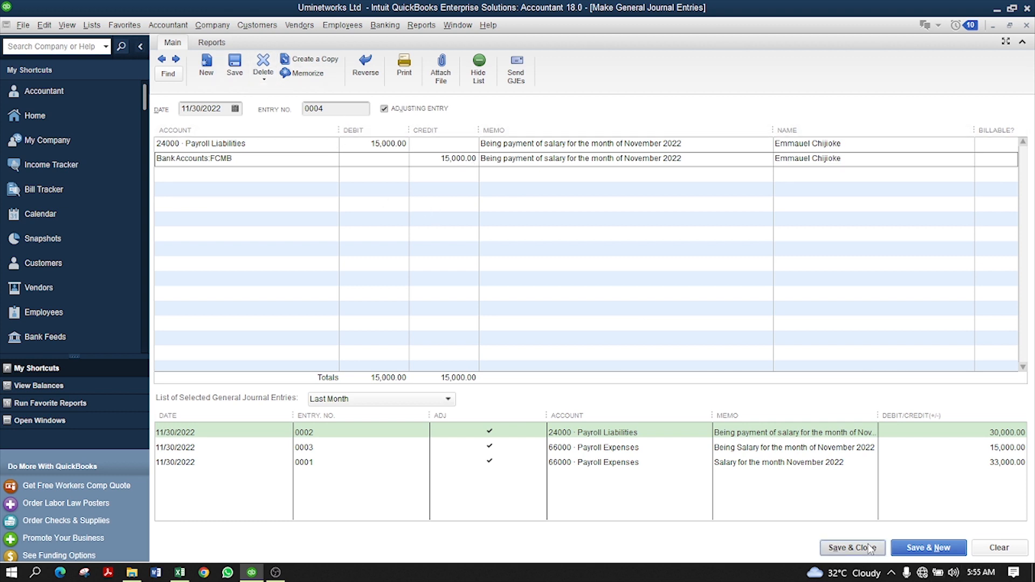
- Accept the Payroll Liability prompt to save, then select 24000 Payroll Liabilities, now 3,000.00
{"action": "left_click", "coordinate": [490, 210]}
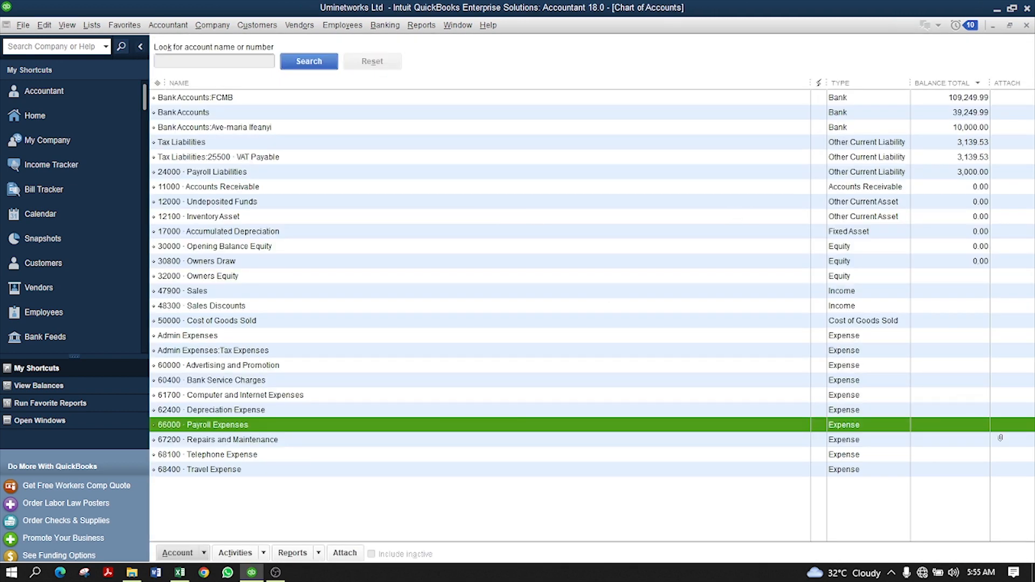
{"action": "left_click", "coordinate": [235, 172]}
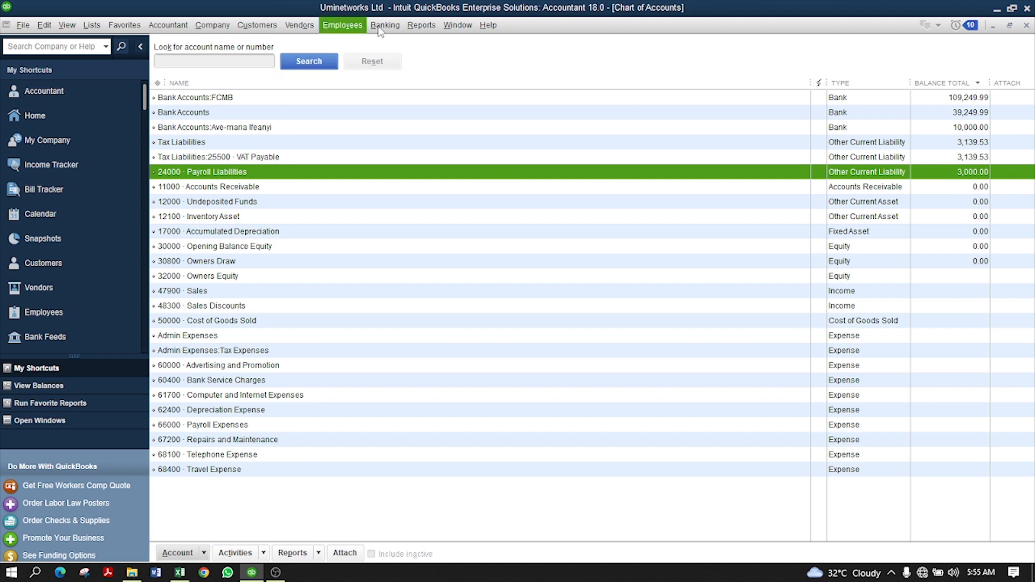
{"action": "left_click", "coordinate": [423, 26]}
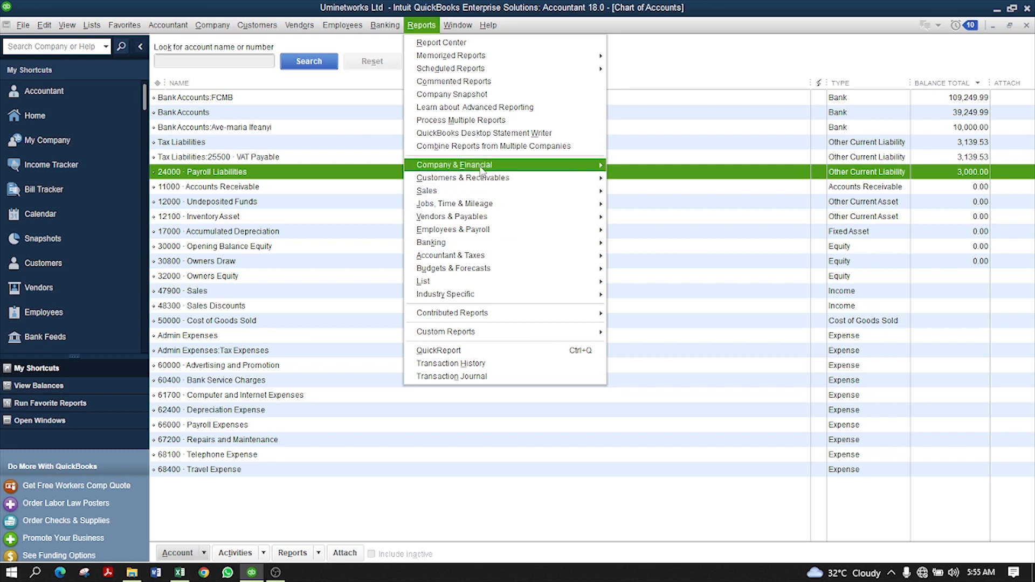
{"action": "mouse_move", "coordinate": [496, 173]}
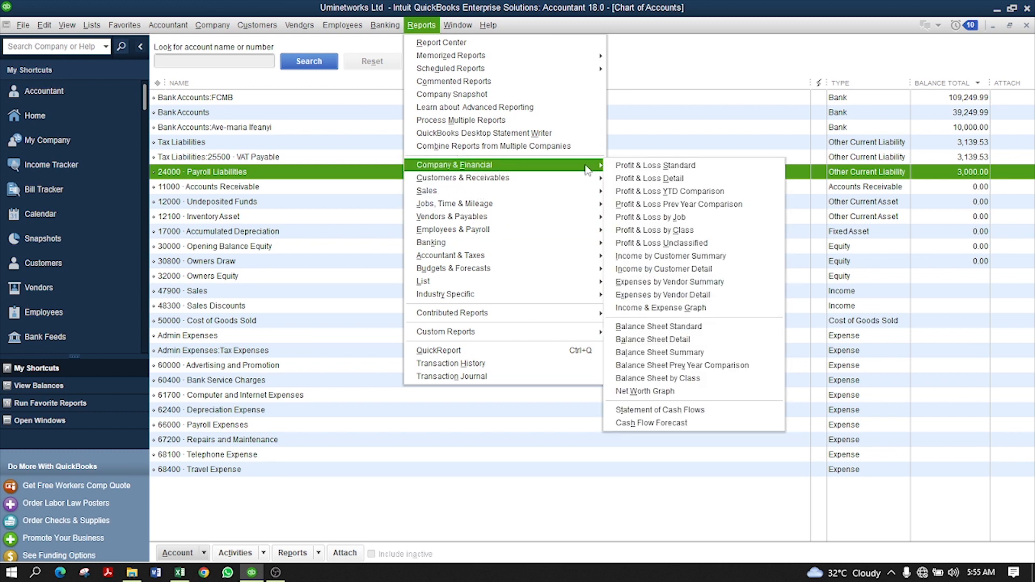
- Run Profit & Loss Standard for 11/30/2022 to 11/30/2022, showing Payroll Expenses 98,000.00
{"action": "left_click", "coordinate": [690, 167]}
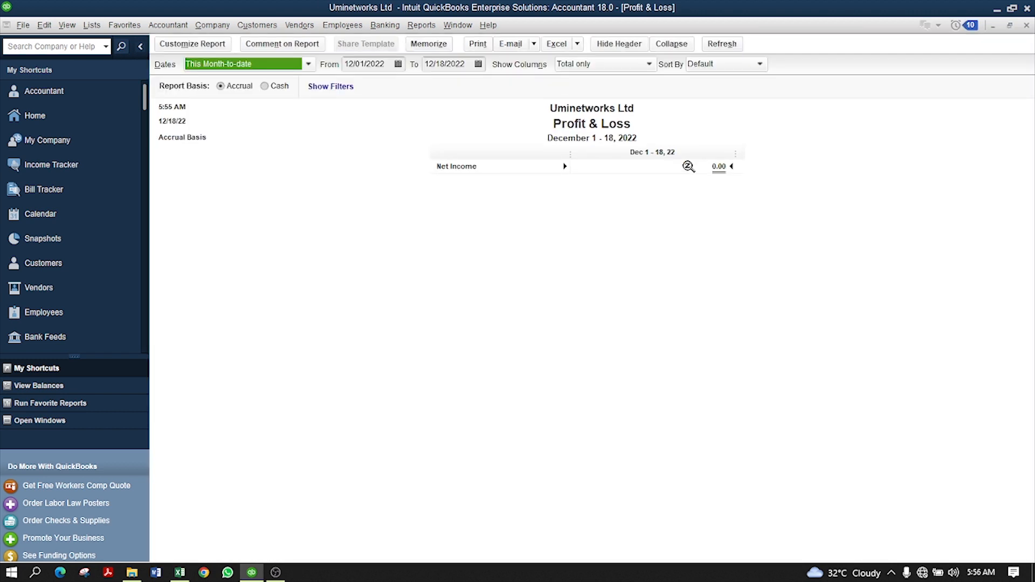
{"action": "left_click", "coordinate": [401, 63]}
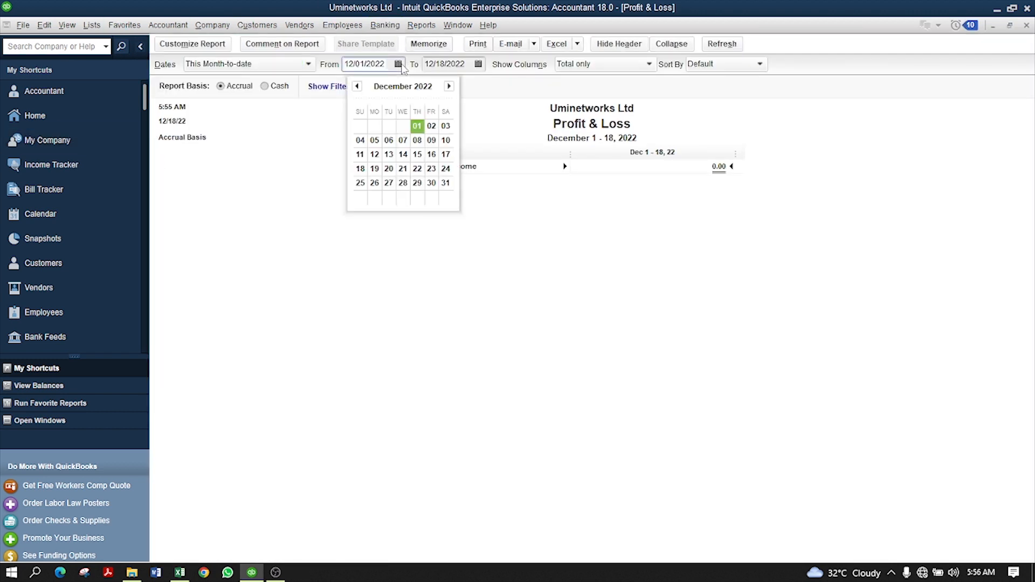
{"action": "left_click", "coordinate": [357, 86]}
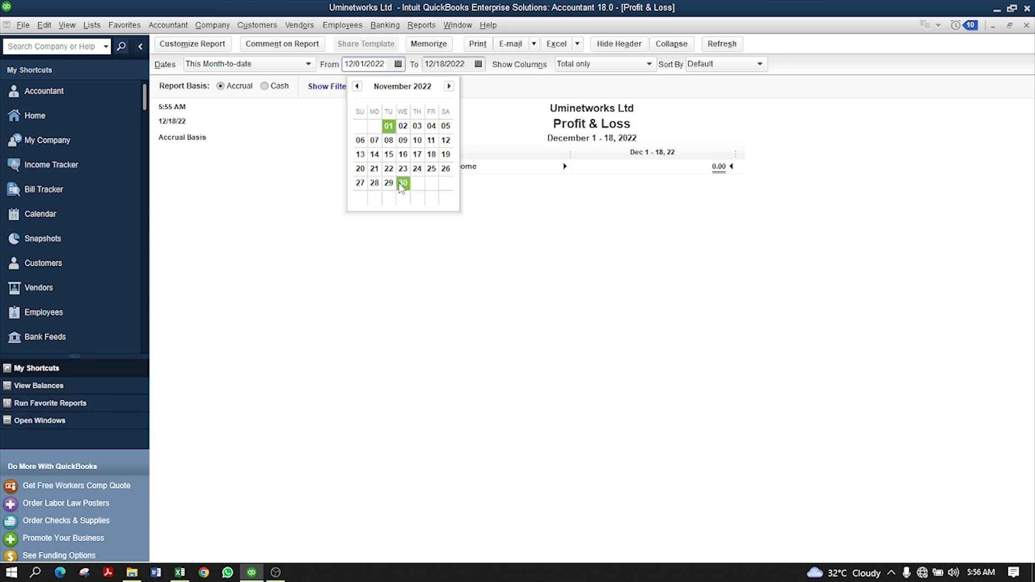
{"action": "left_click", "coordinate": [402, 183]}
{"action": "left_click", "coordinate": [477, 63]}
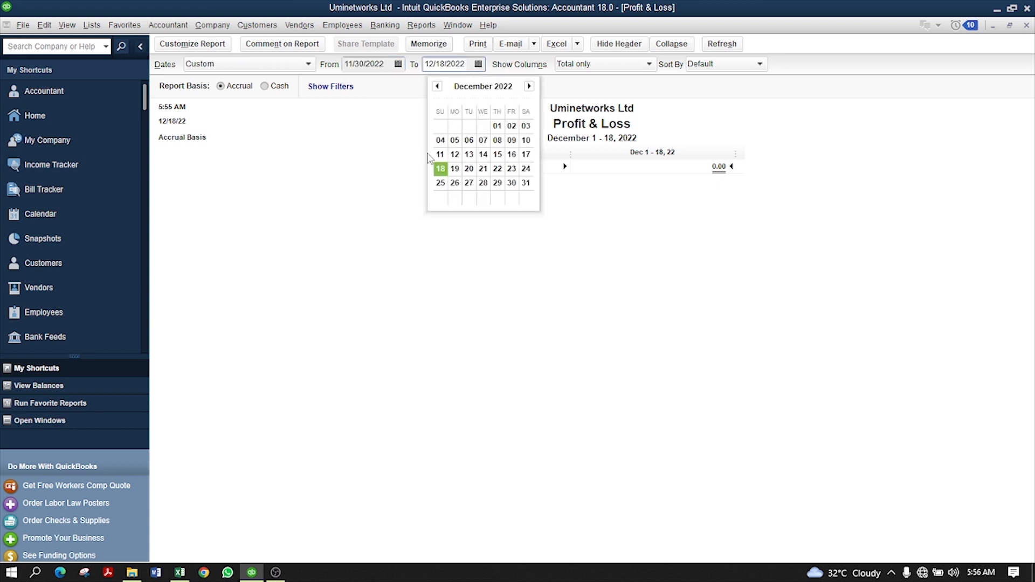
{"action": "left_click", "coordinate": [437, 86]}
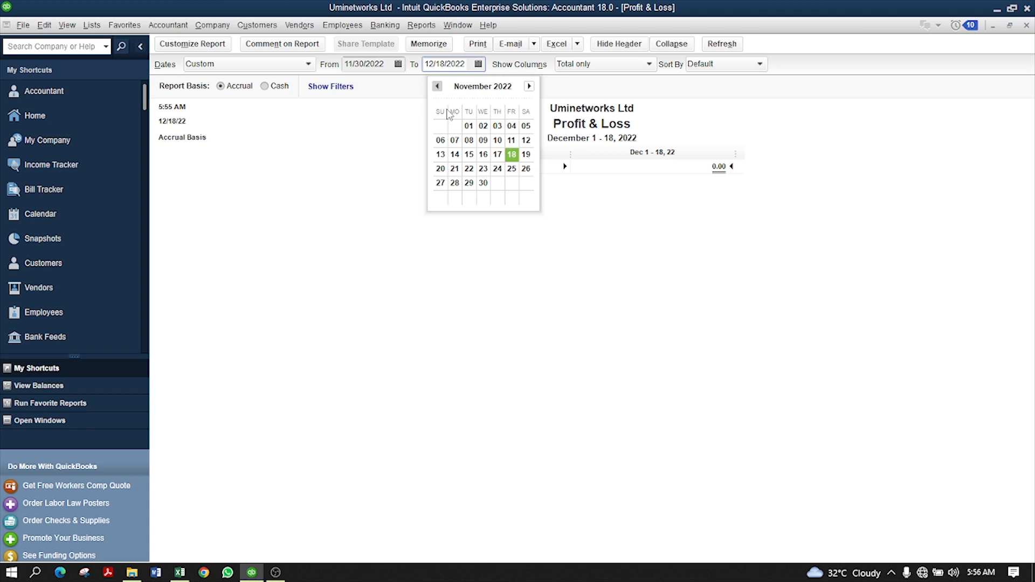
{"action": "left_click", "coordinate": [483, 183]}
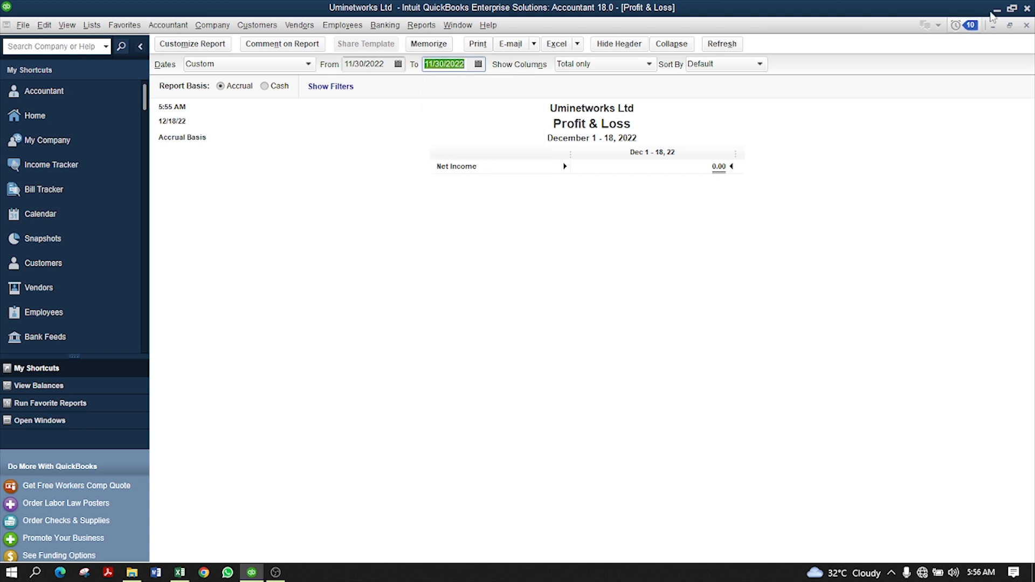
{"action": "left_click", "coordinate": [723, 43]}
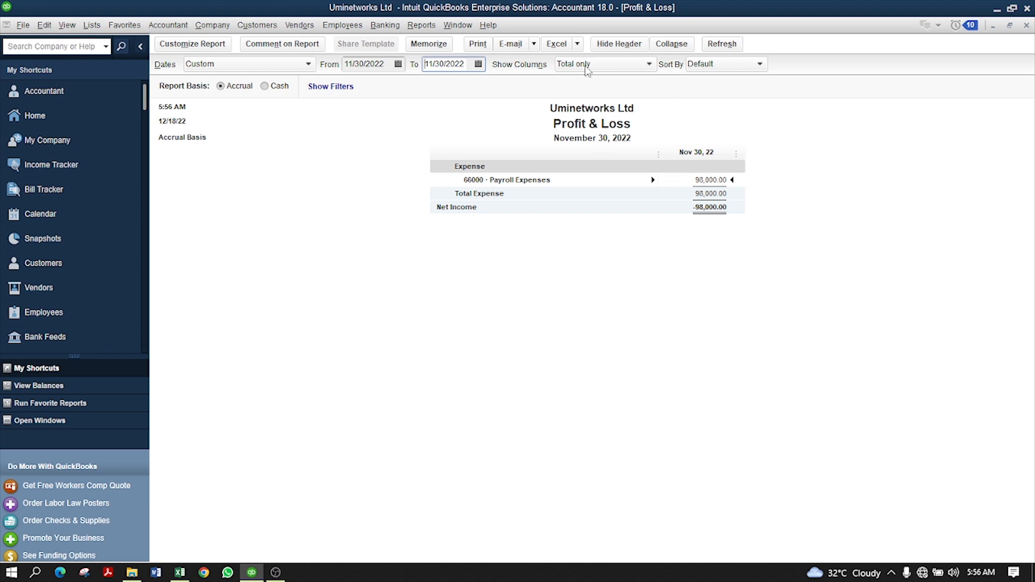
{"action": "left_click", "coordinate": [418, 26]}
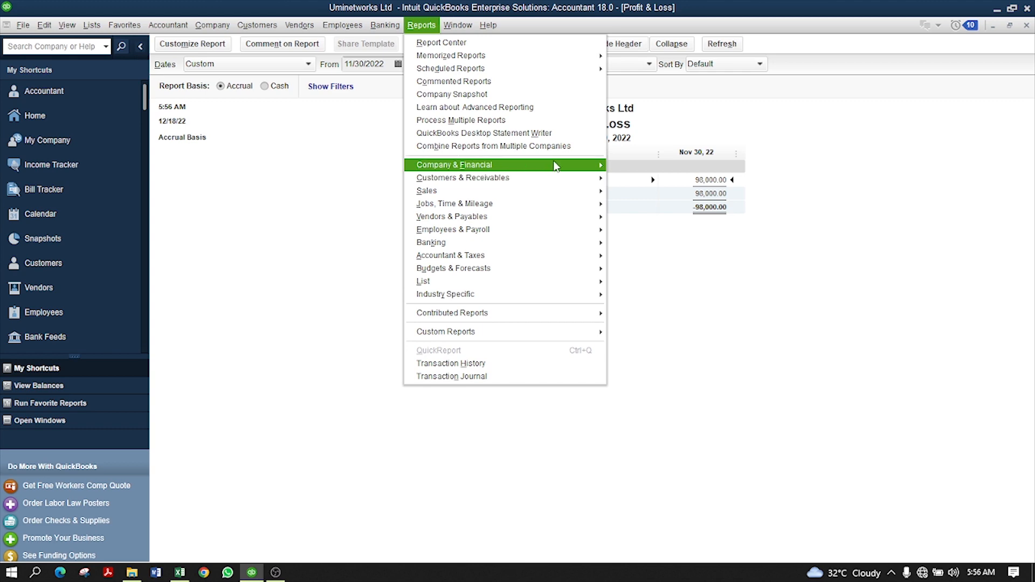
- Open Balance Sheet Standard and QuickZoom the 3,000.00 Payroll Liabilities balance to list entries 0001–0004
{"action": "mouse_move", "coordinate": [566, 166]}
{"action": "left_click", "coordinate": [692, 329]}
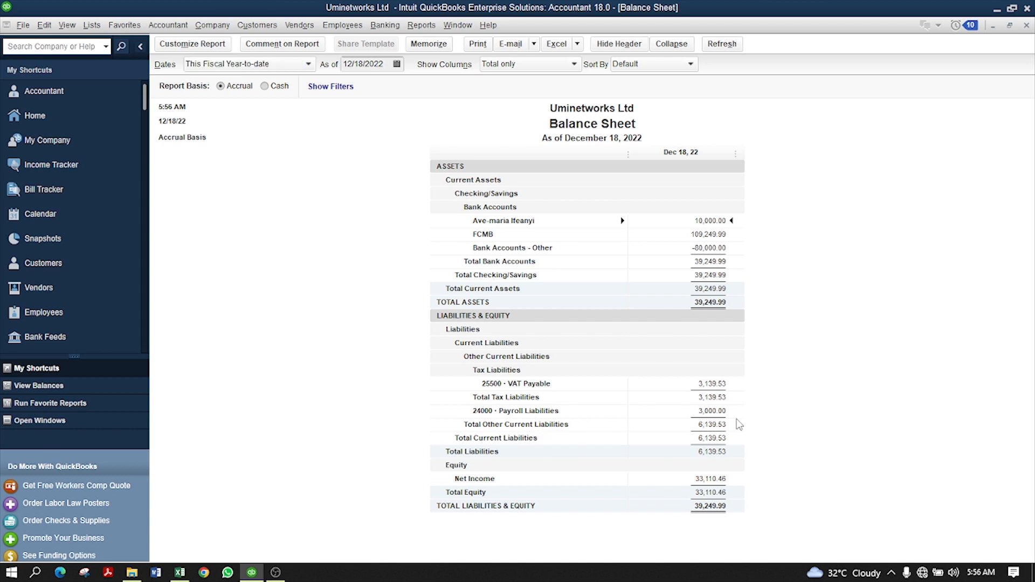
{"action": "left_click", "coordinate": [715, 412]}
{"action": "double_click", "coordinate": [712, 411]}
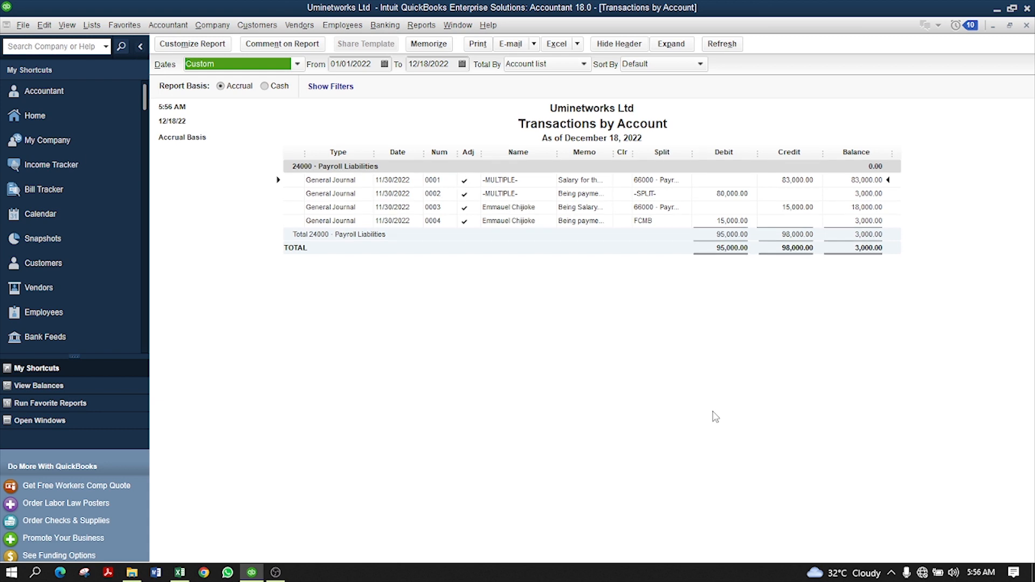
{"action": "left_click", "coordinate": [797, 208]}
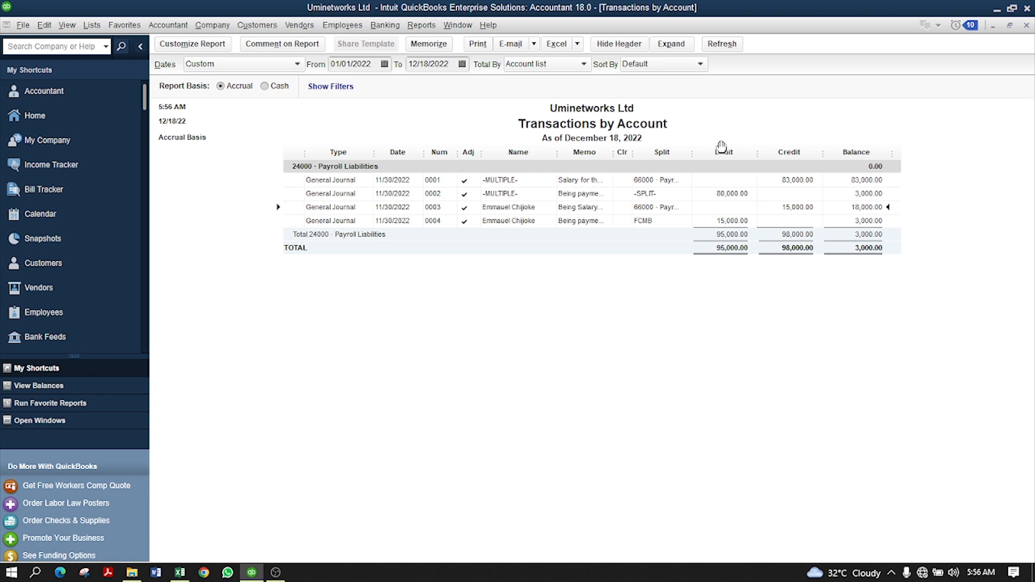
{"action": "left_click", "coordinate": [733, 222]}
{"action": "left_click", "coordinate": [868, 194]}
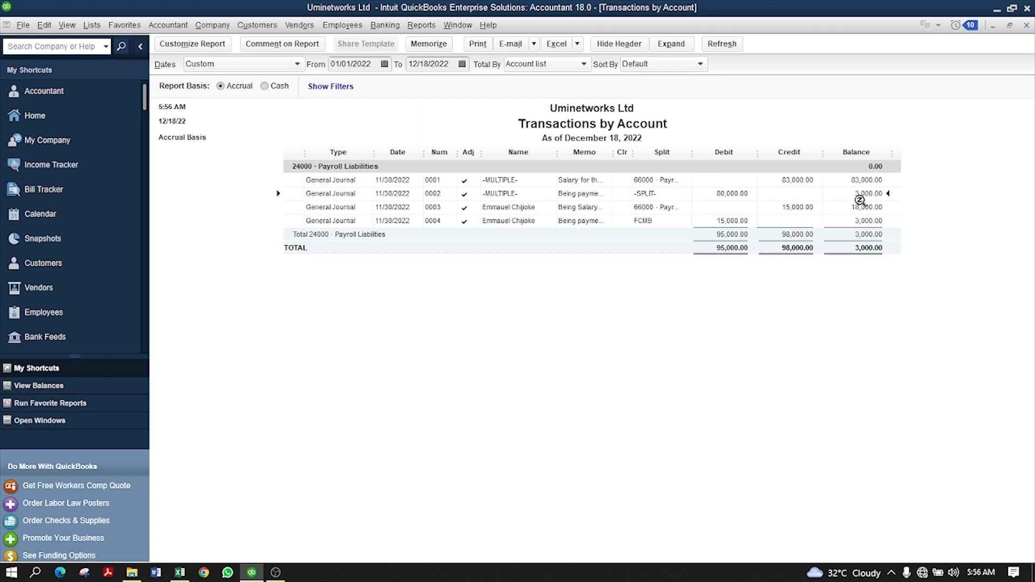